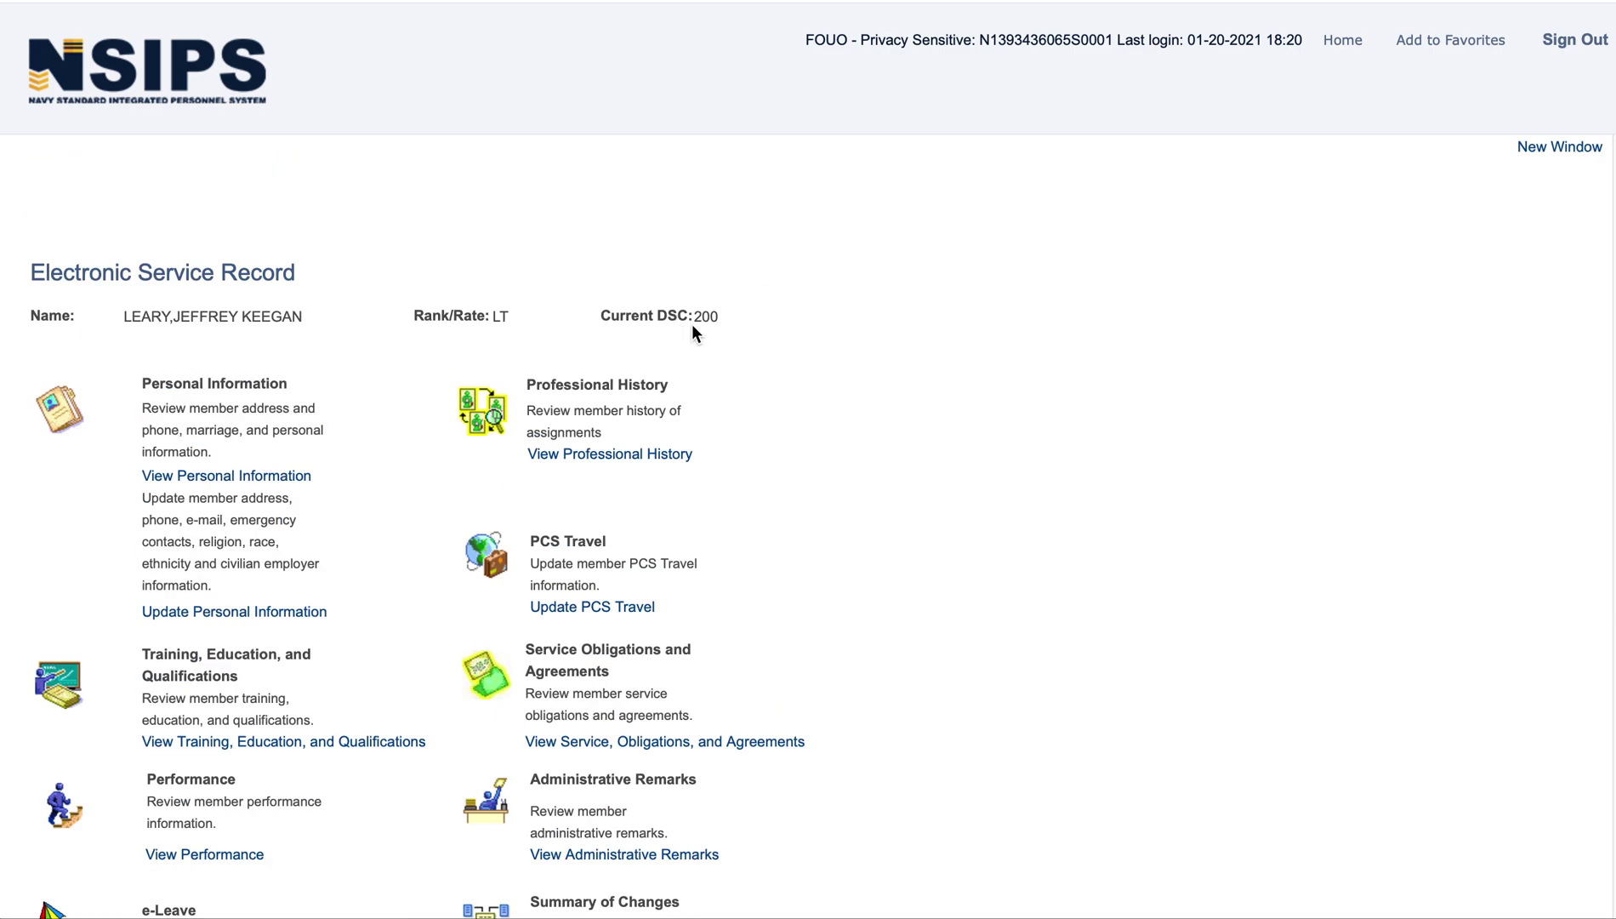
Step: From the Electronic Service Record, go to the EDM Home Page to start an Individual IDT Request
{"action": "scroll", "coordinate": [744, 315], "scroll_direction": "down", "scroll_amount": 3}
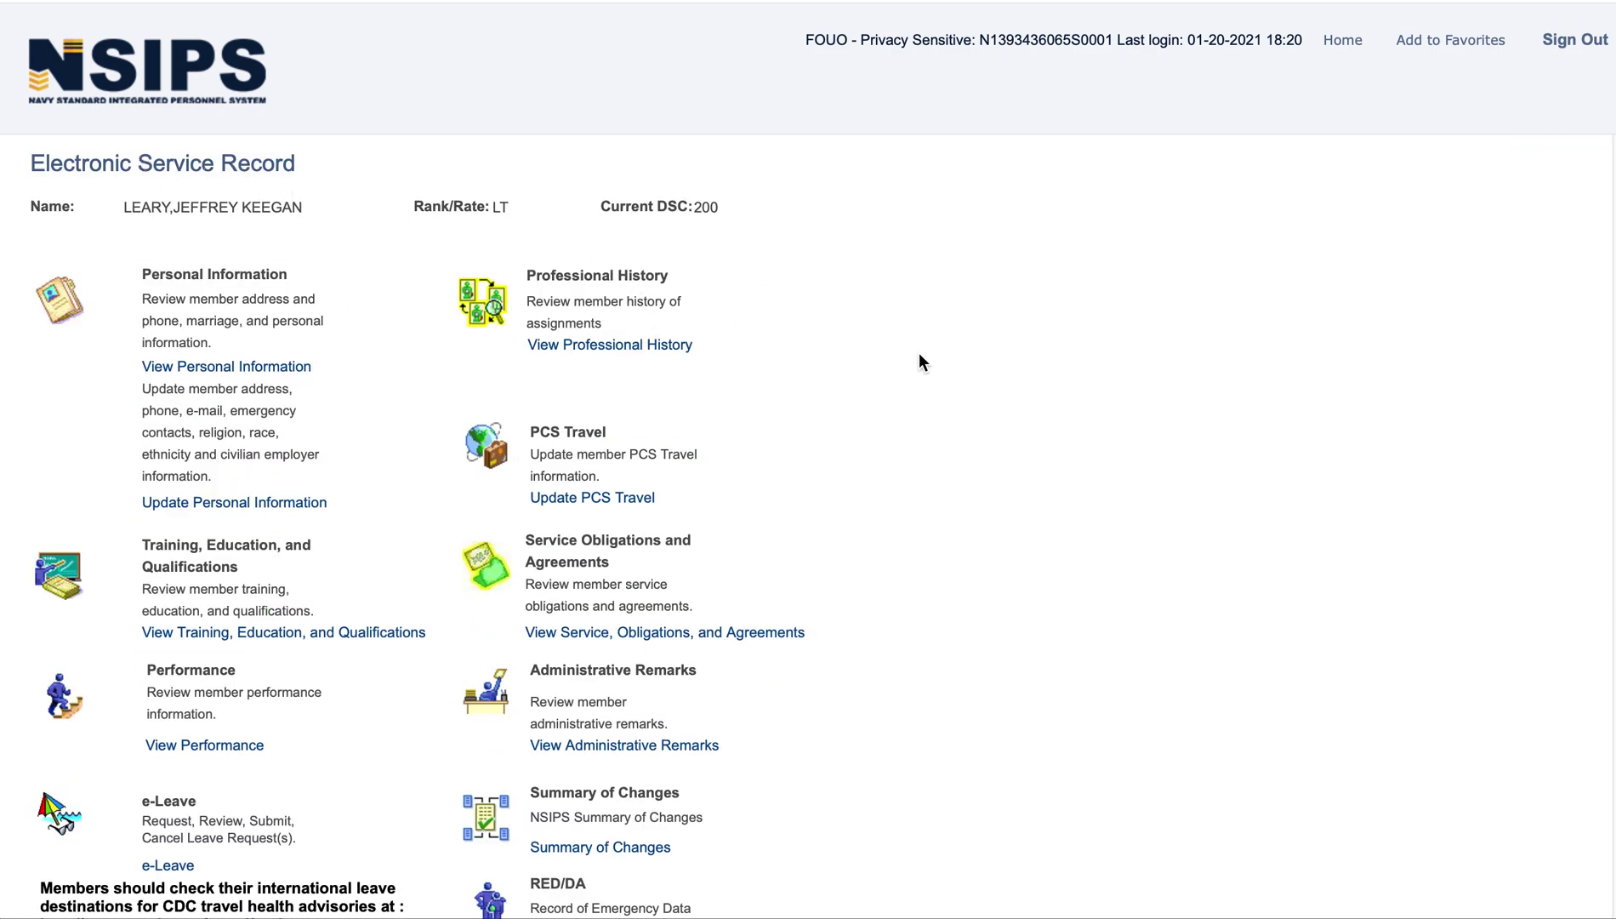
{"action": "scroll", "coordinate": [868, 351], "scroll_direction": "down", "scroll_amount": 8}
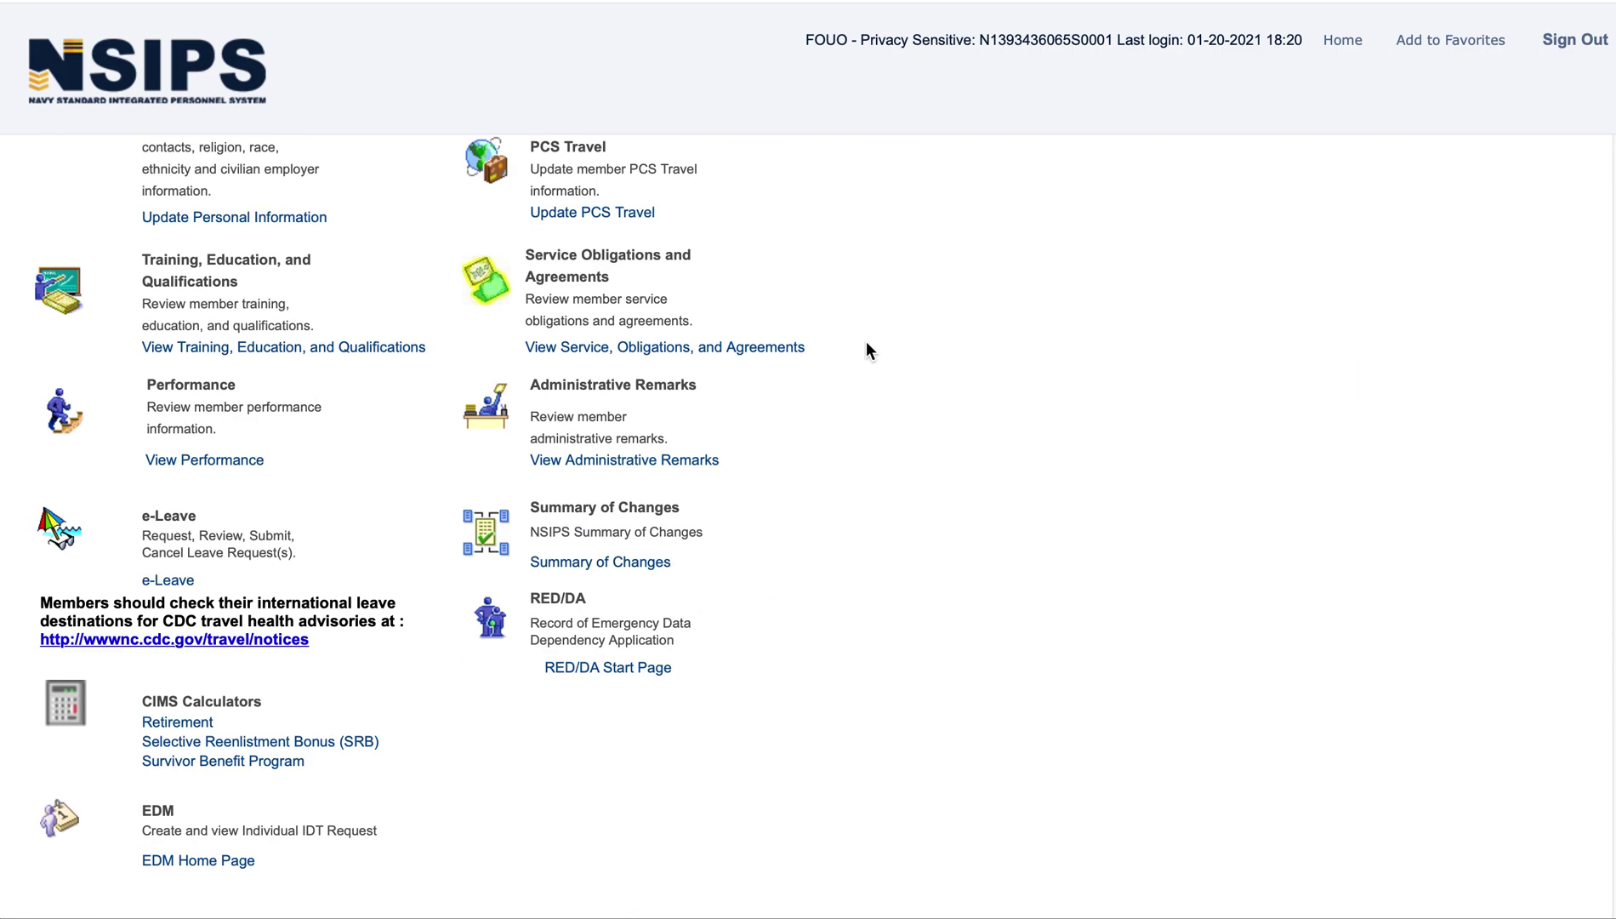
{"action": "left_click", "coordinate": [204, 863]}
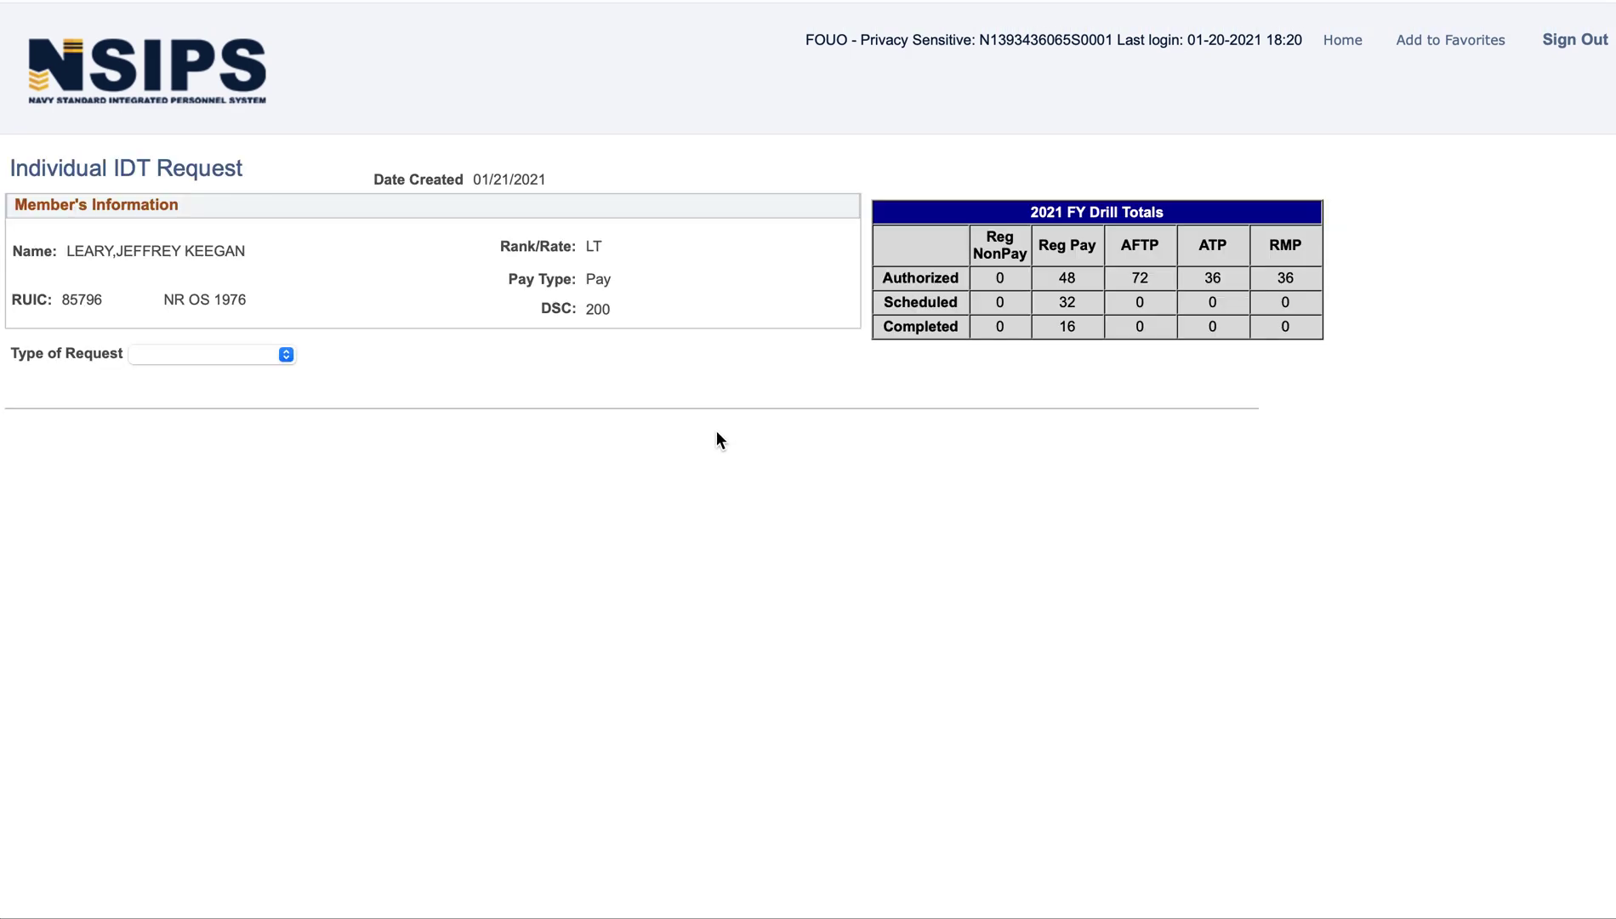
Step: Set Type of Request to Reschedule and Type of Support to Training
{"action": "left_click", "coordinate": [268, 349]}
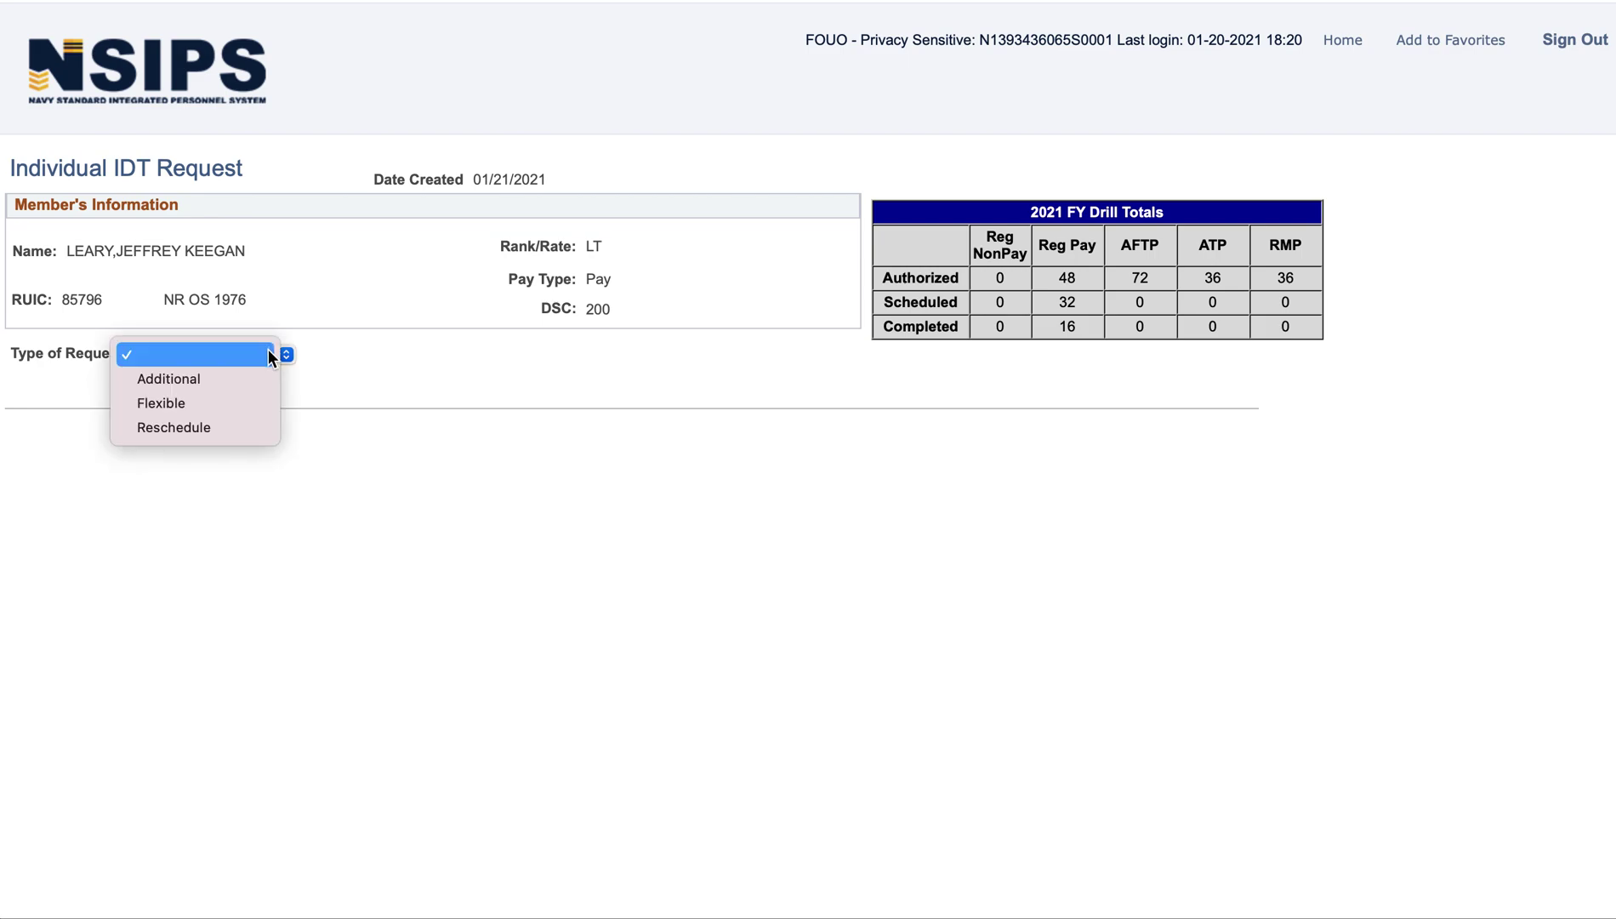
{"action": "left_click", "coordinate": [229, 427]}
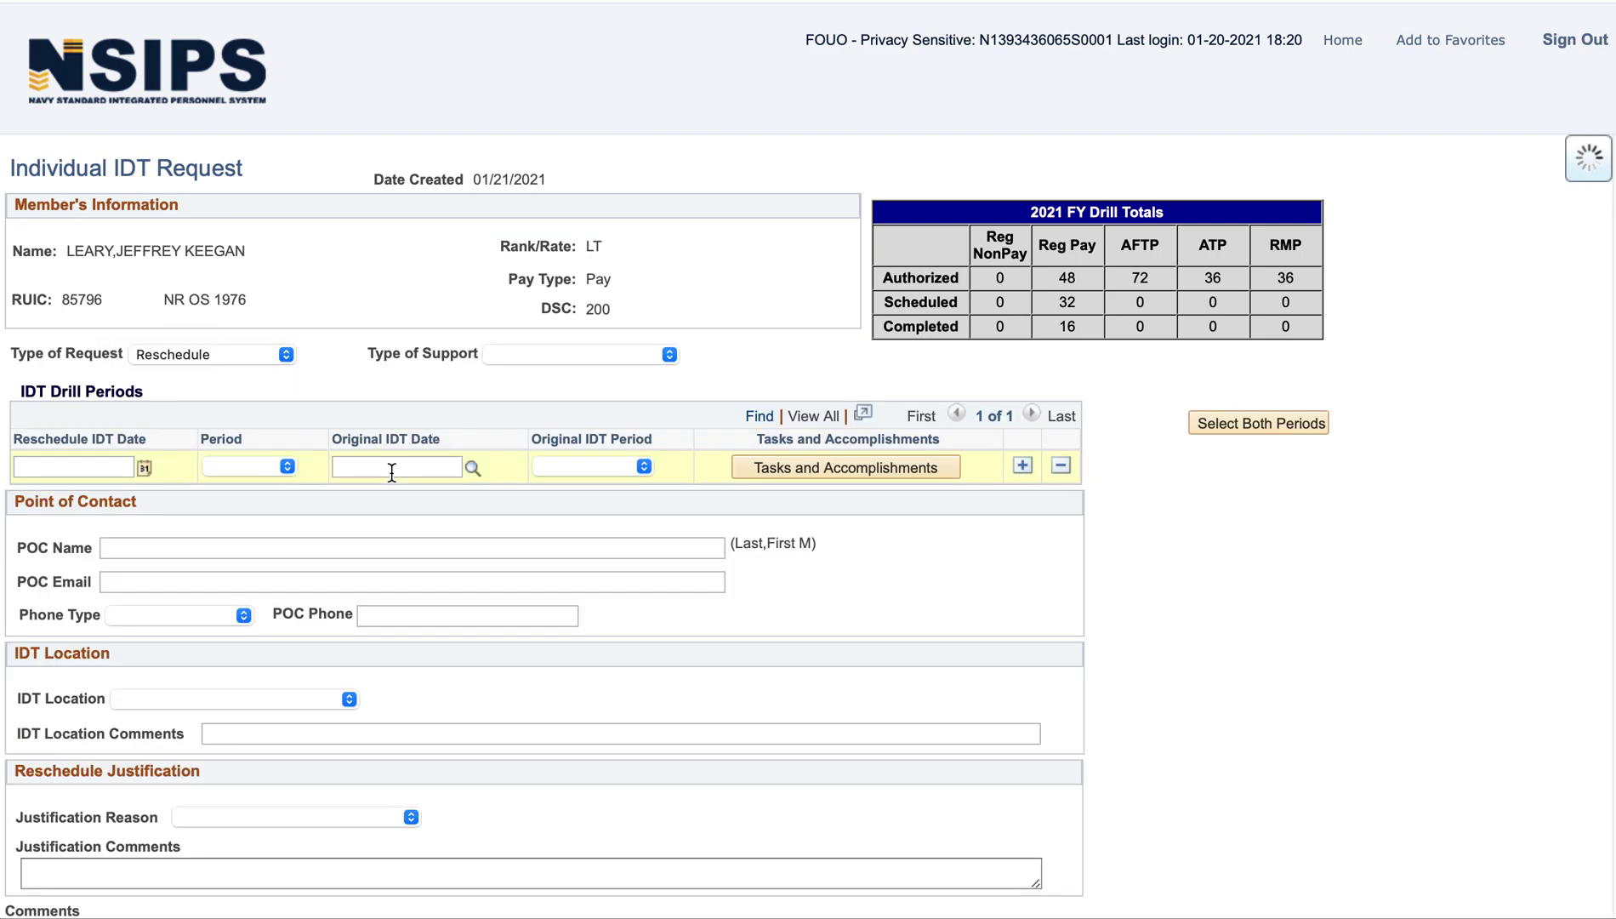
{"action": "left_click", "coordinate": [551, 354]}
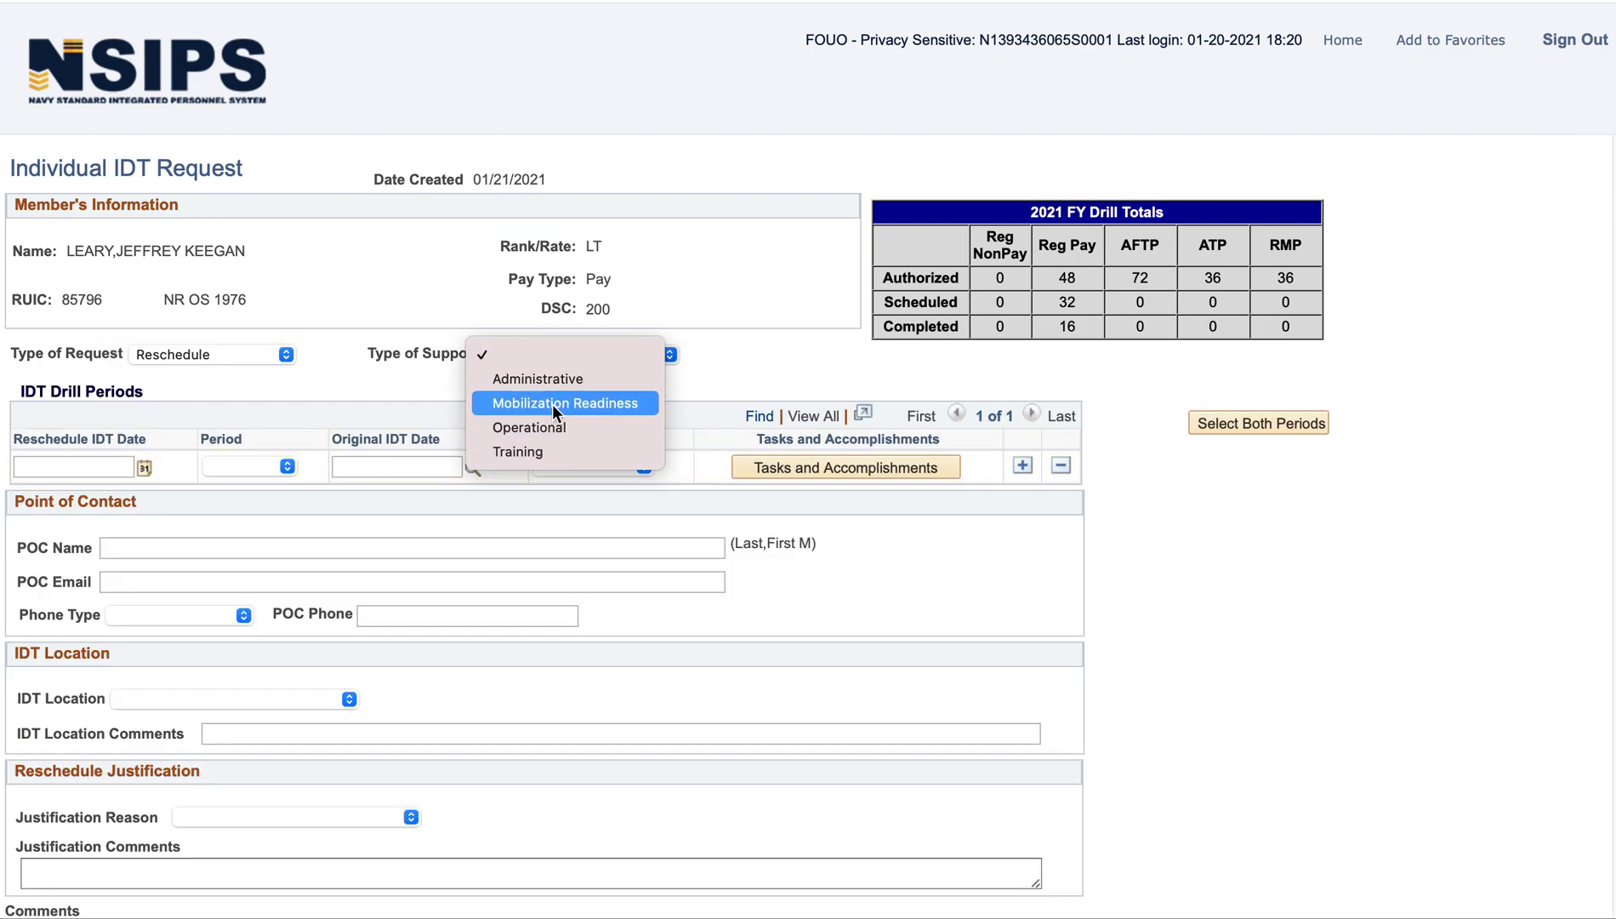
{"action": "left_click", "coordinate": [543, 451]}
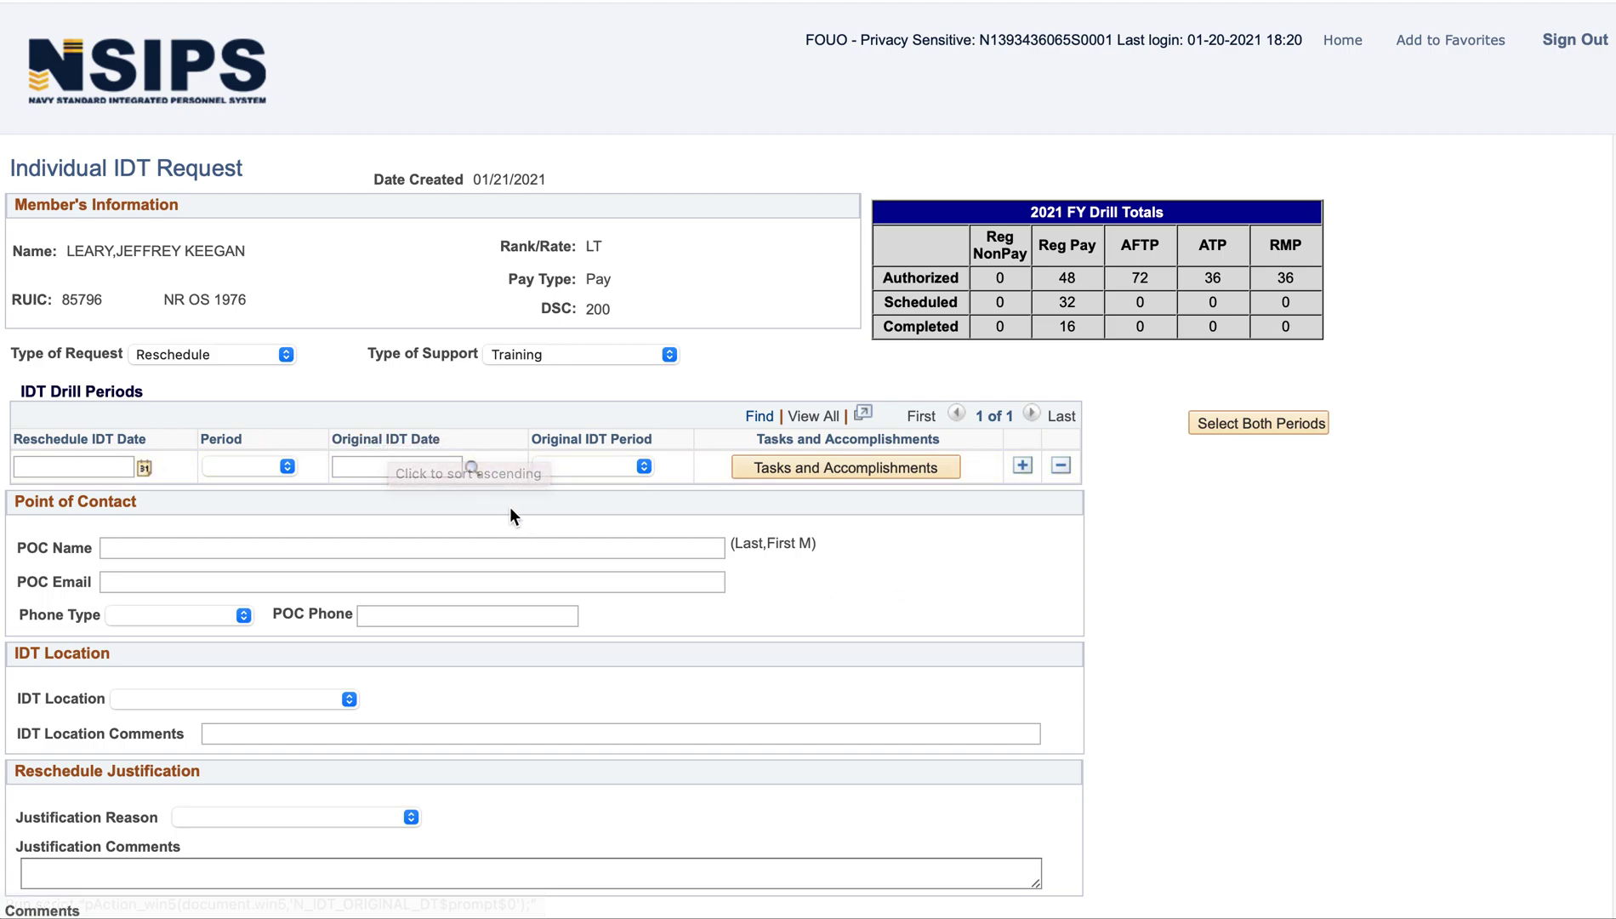
Step: Set row 1's original IDT date to 06/05/2021 and add three more drill period rows
{"action": "left_click", "coordinate": [474, 471]}
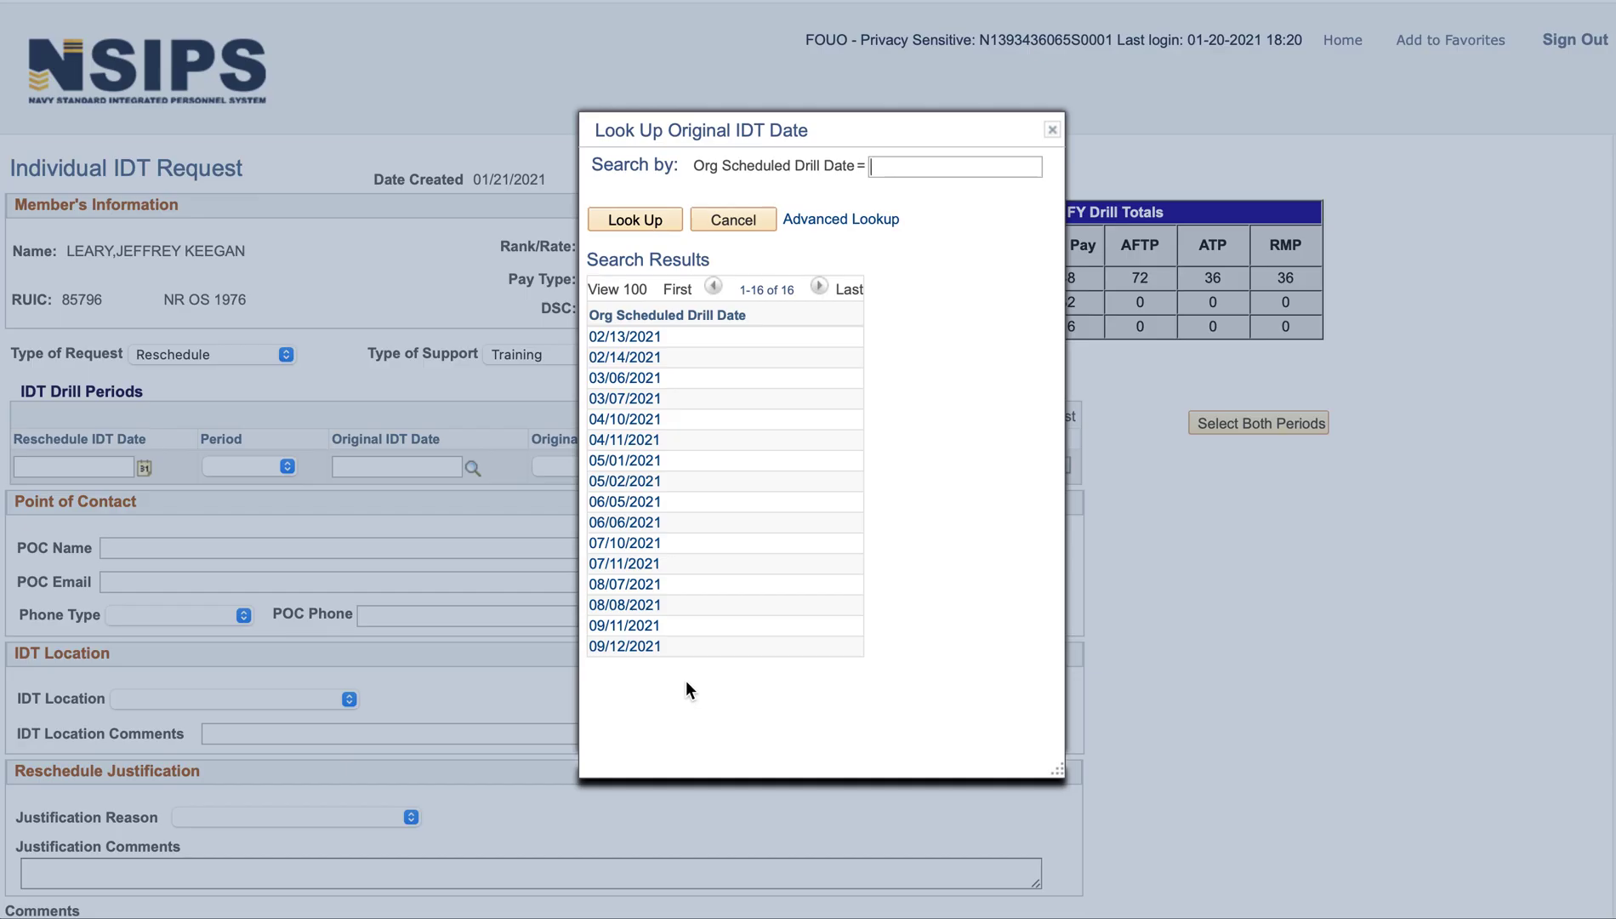
{"action": "left_click", "coordinate": [624, 507]}
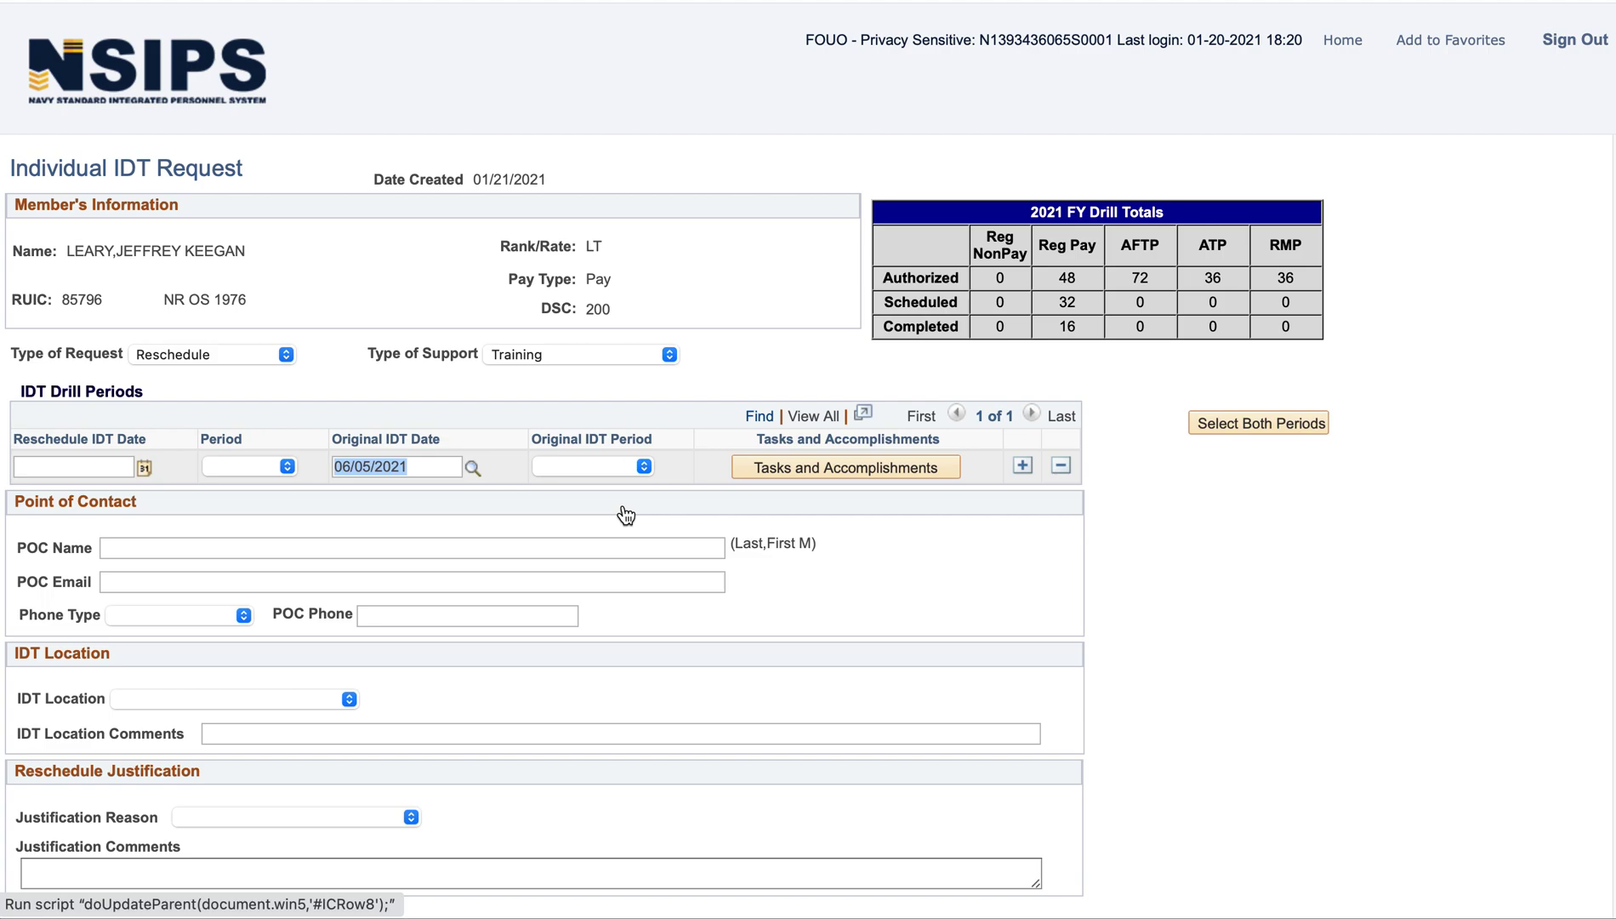
{"action": "left_click", "coordinate": [1021, 466]}
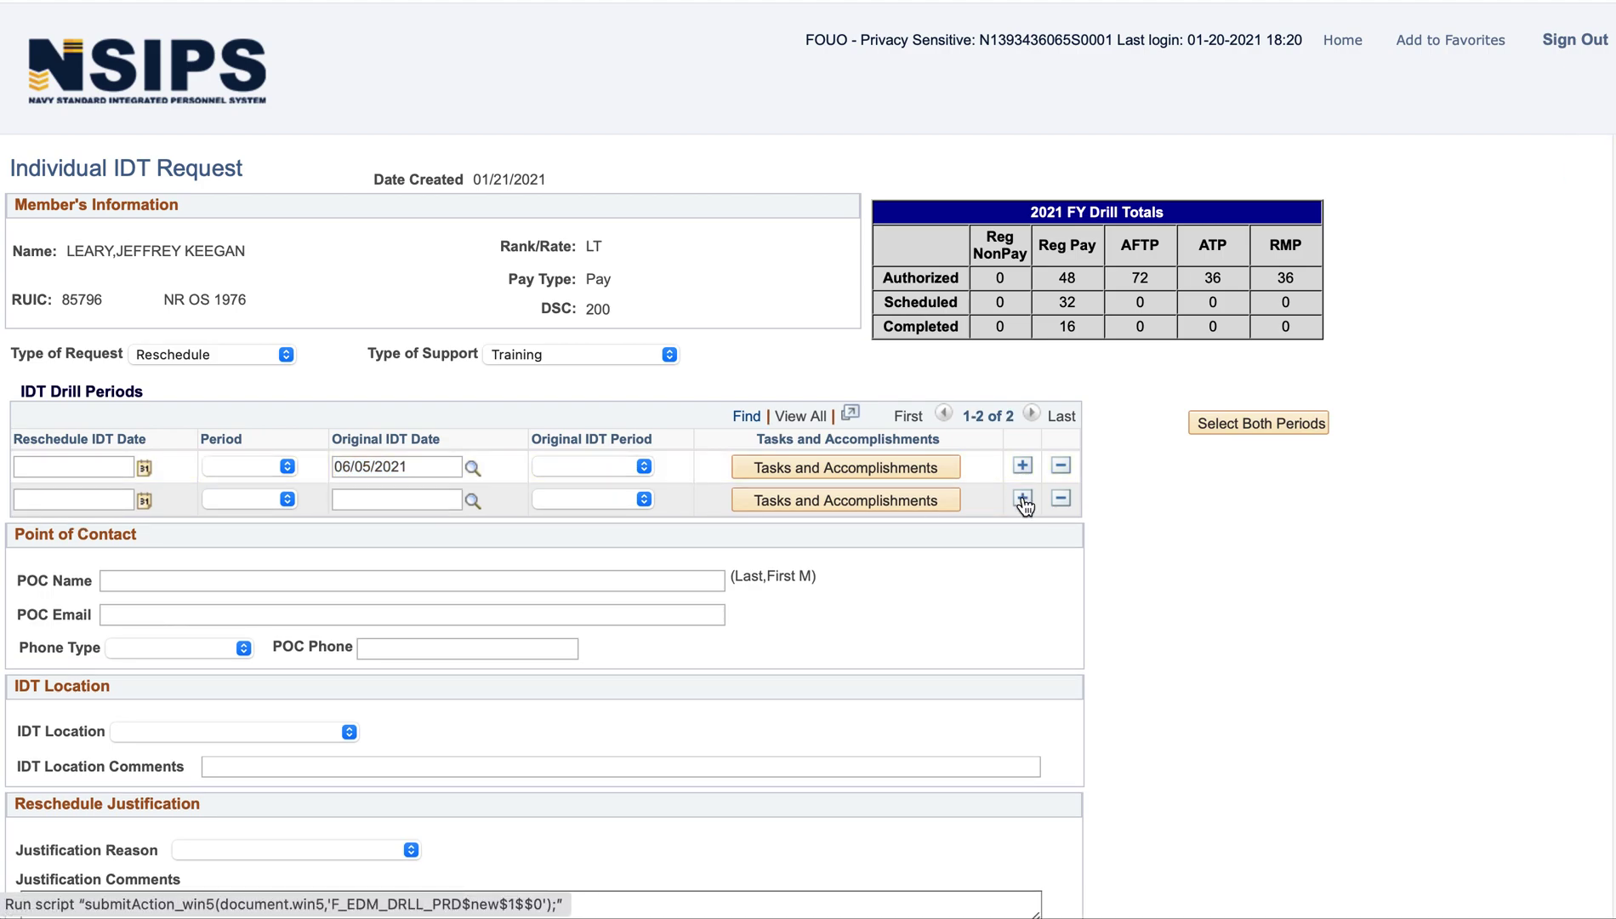
{"action": "left_click", "coordinate": [1021, 498]}
{"action": "left_click", "coordinate": [1021, 532]}
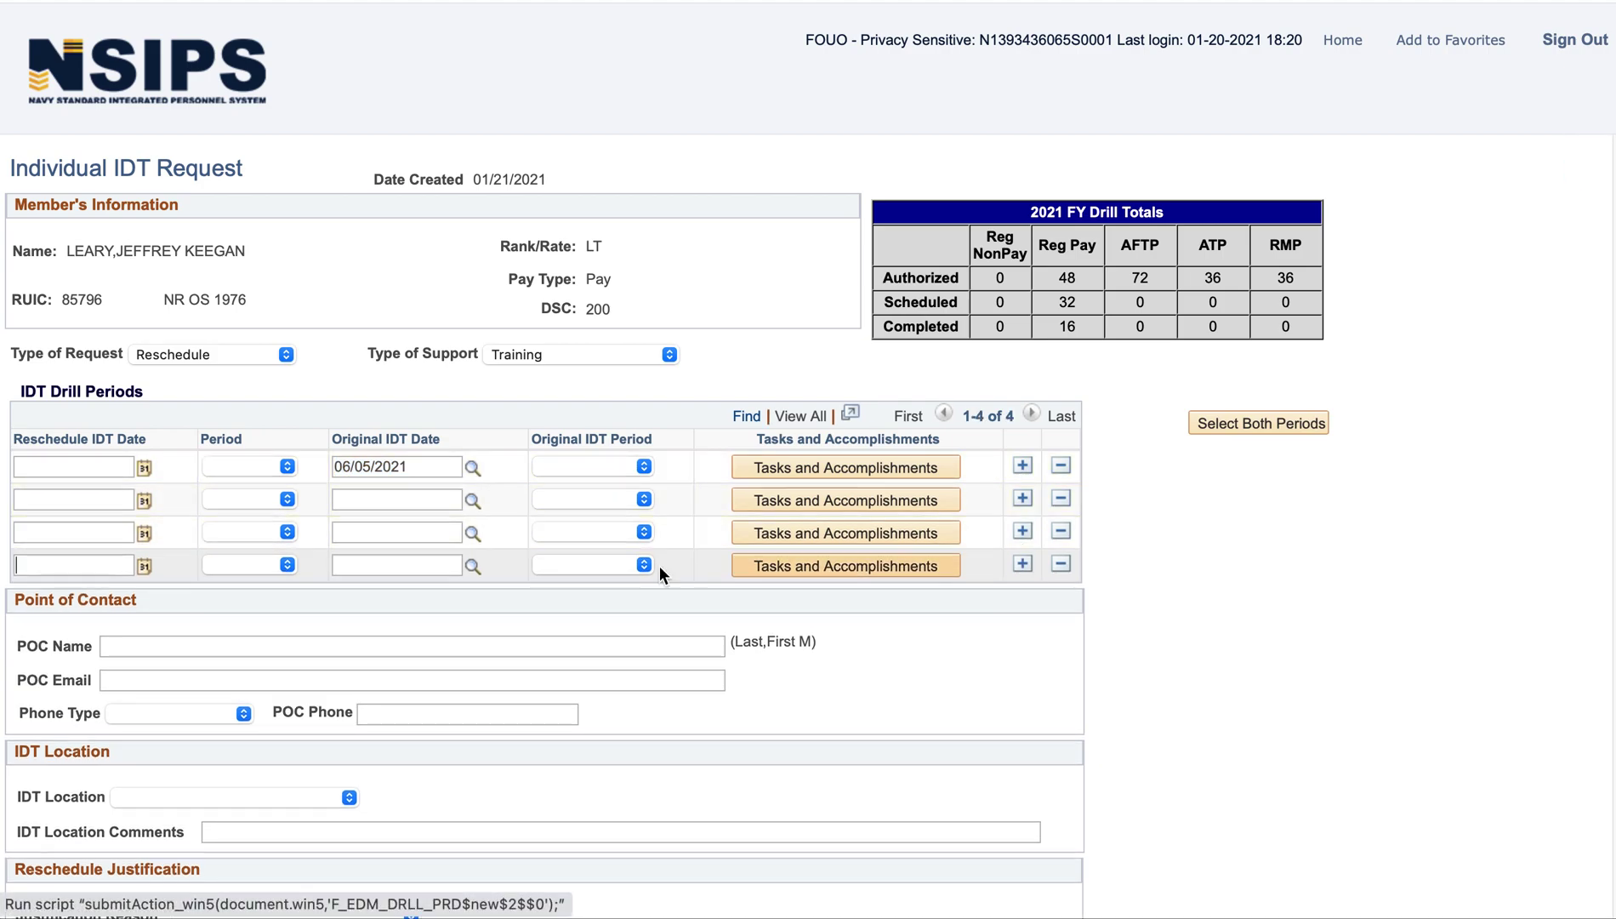
Step: Set original IDT dates for rows 2–4 to 06/05/2021, 06/06/2021 and 06/06/2021
{"action": "left_click", "coordinate": [472, 501]}
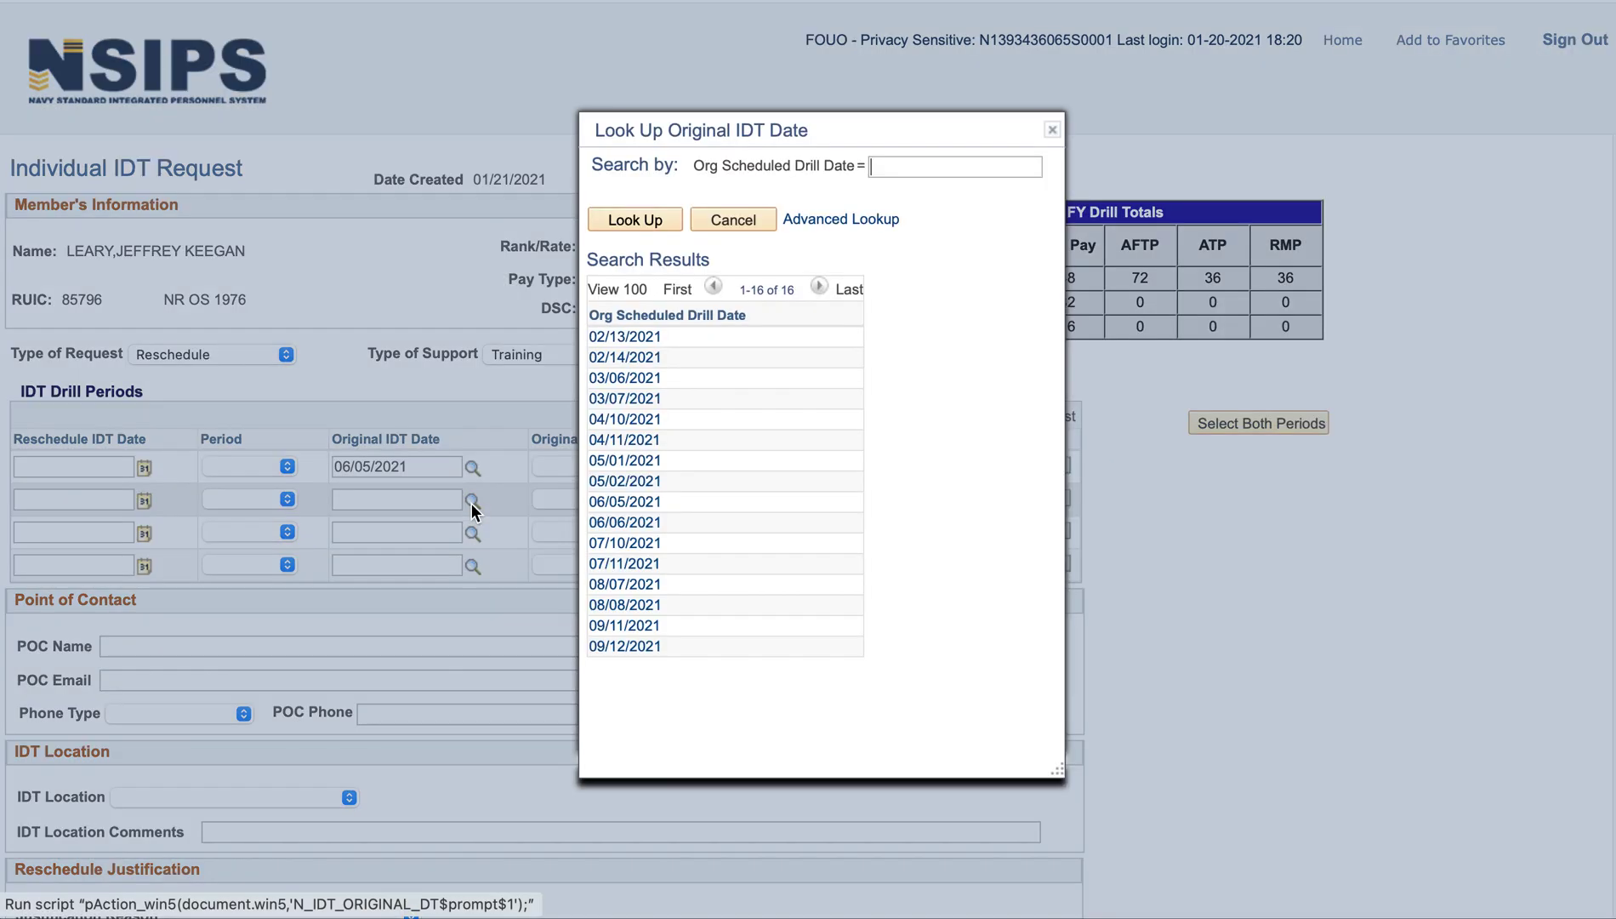
{"action": "left_click", "coordinate": [627, 503]}
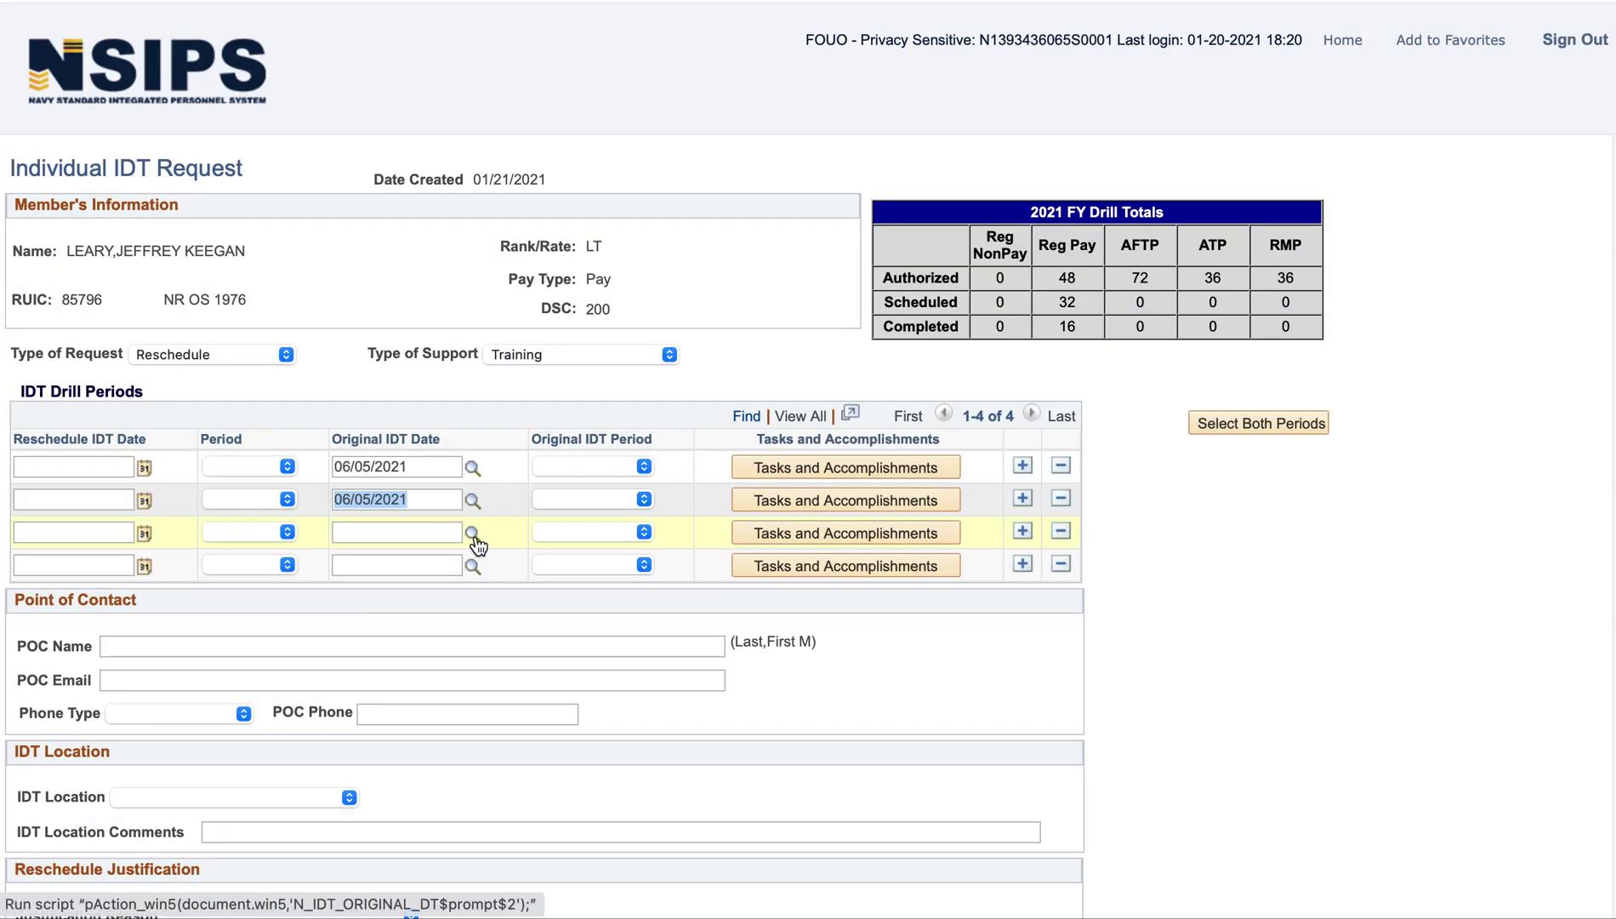
{"action": "left_click", "coordinate": [472, 533]}
{"action": "left_click", "coordinate": [625, 522]}
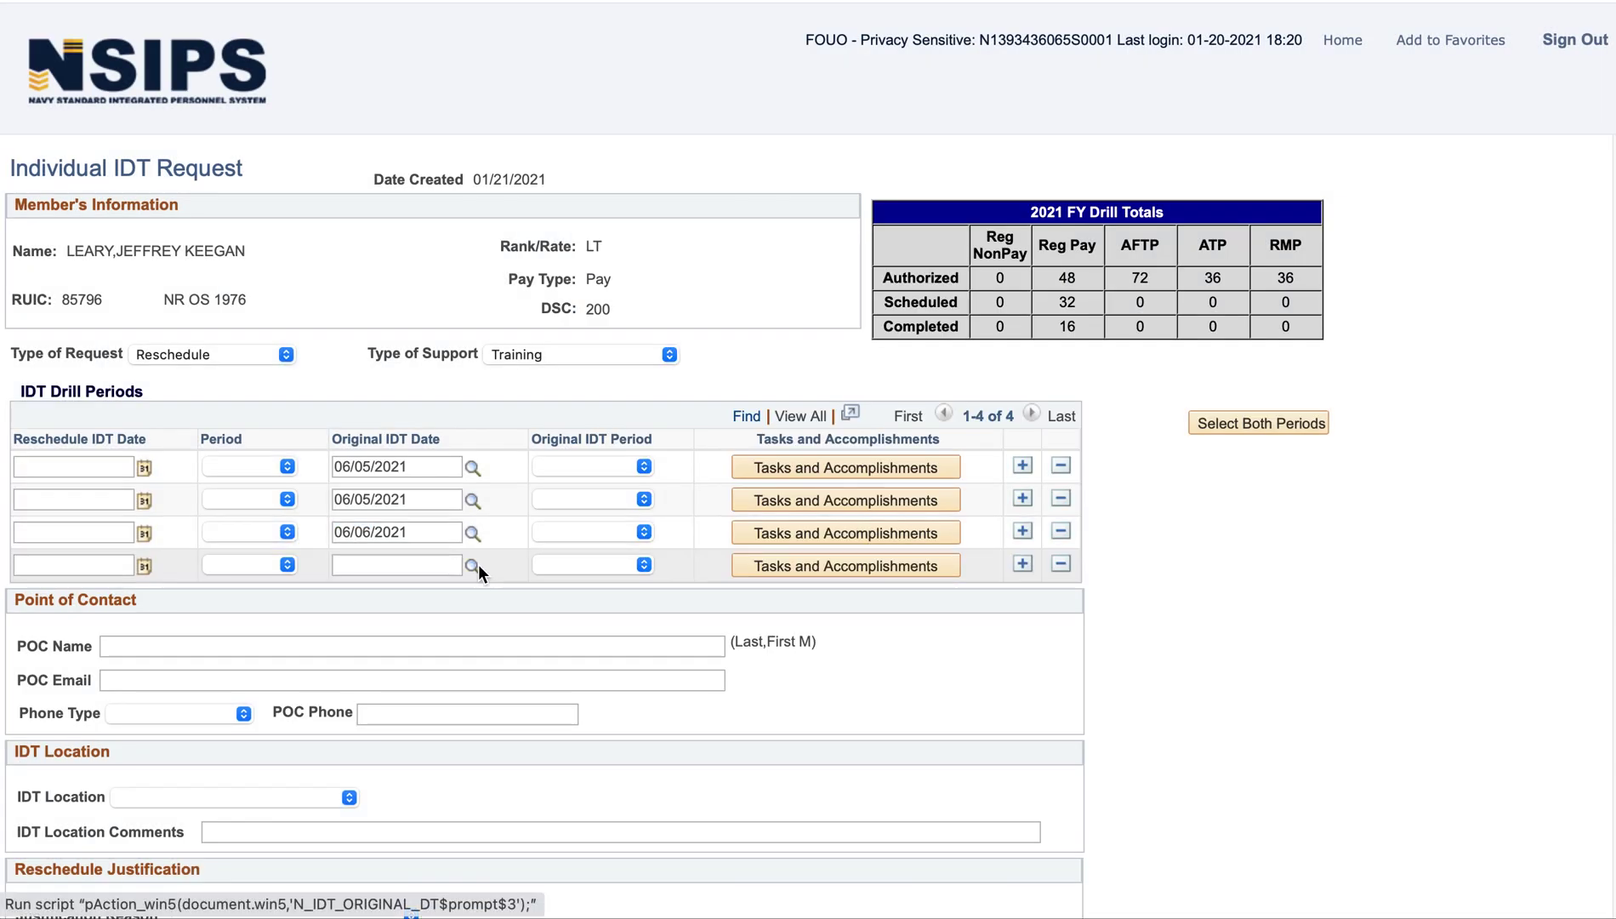
{"action": "left_click", "coordinate": [474, 567]}
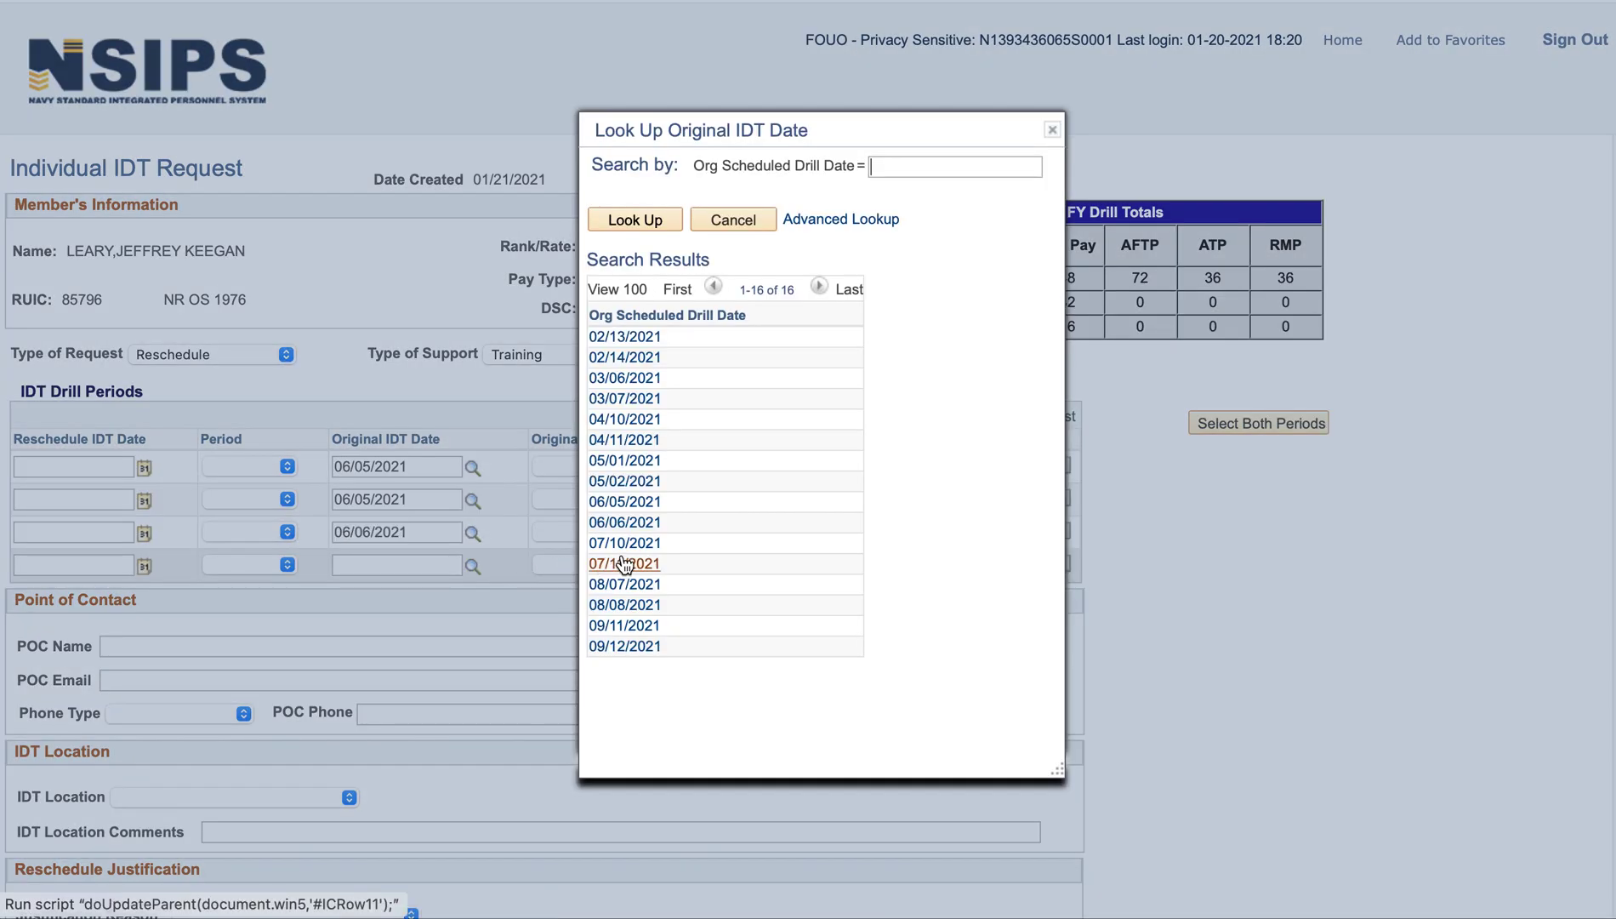
{"action": "left_click", "coordinate": [634, 524]}
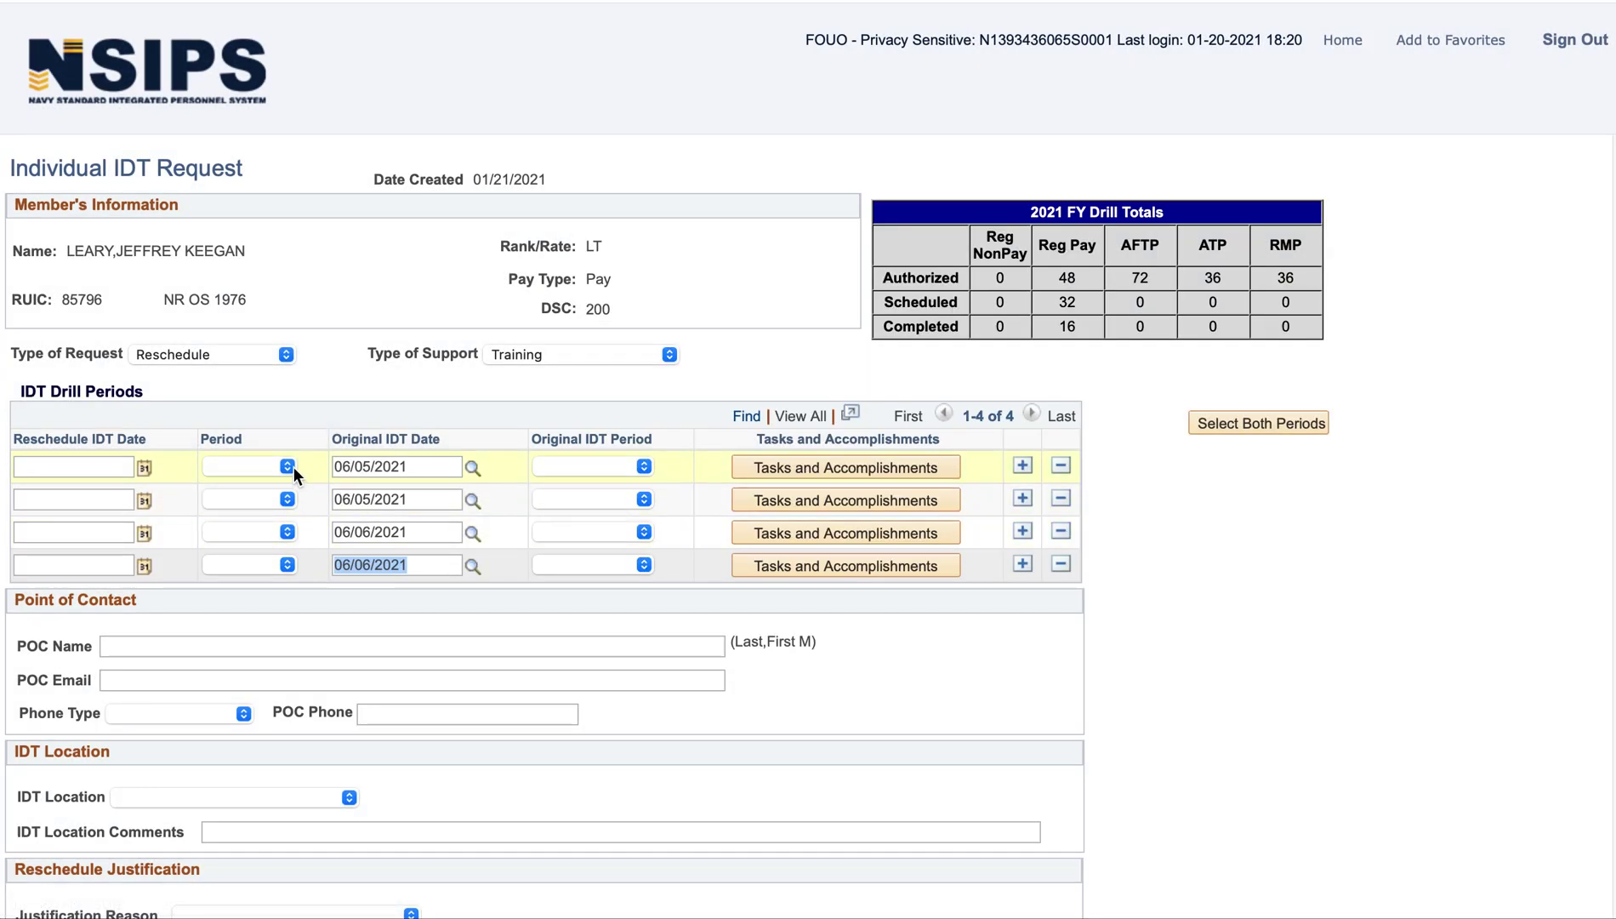
Step: Set the Period of rows 1–4 to Period 1, Period 2, Period 1, Period 2
{"action": "left_click", "coordinate": [287, 467]}
{"action": "left_click", "coordinate": [252, 494]}
{"action": "left_click", "coordinate": [253, 497]}
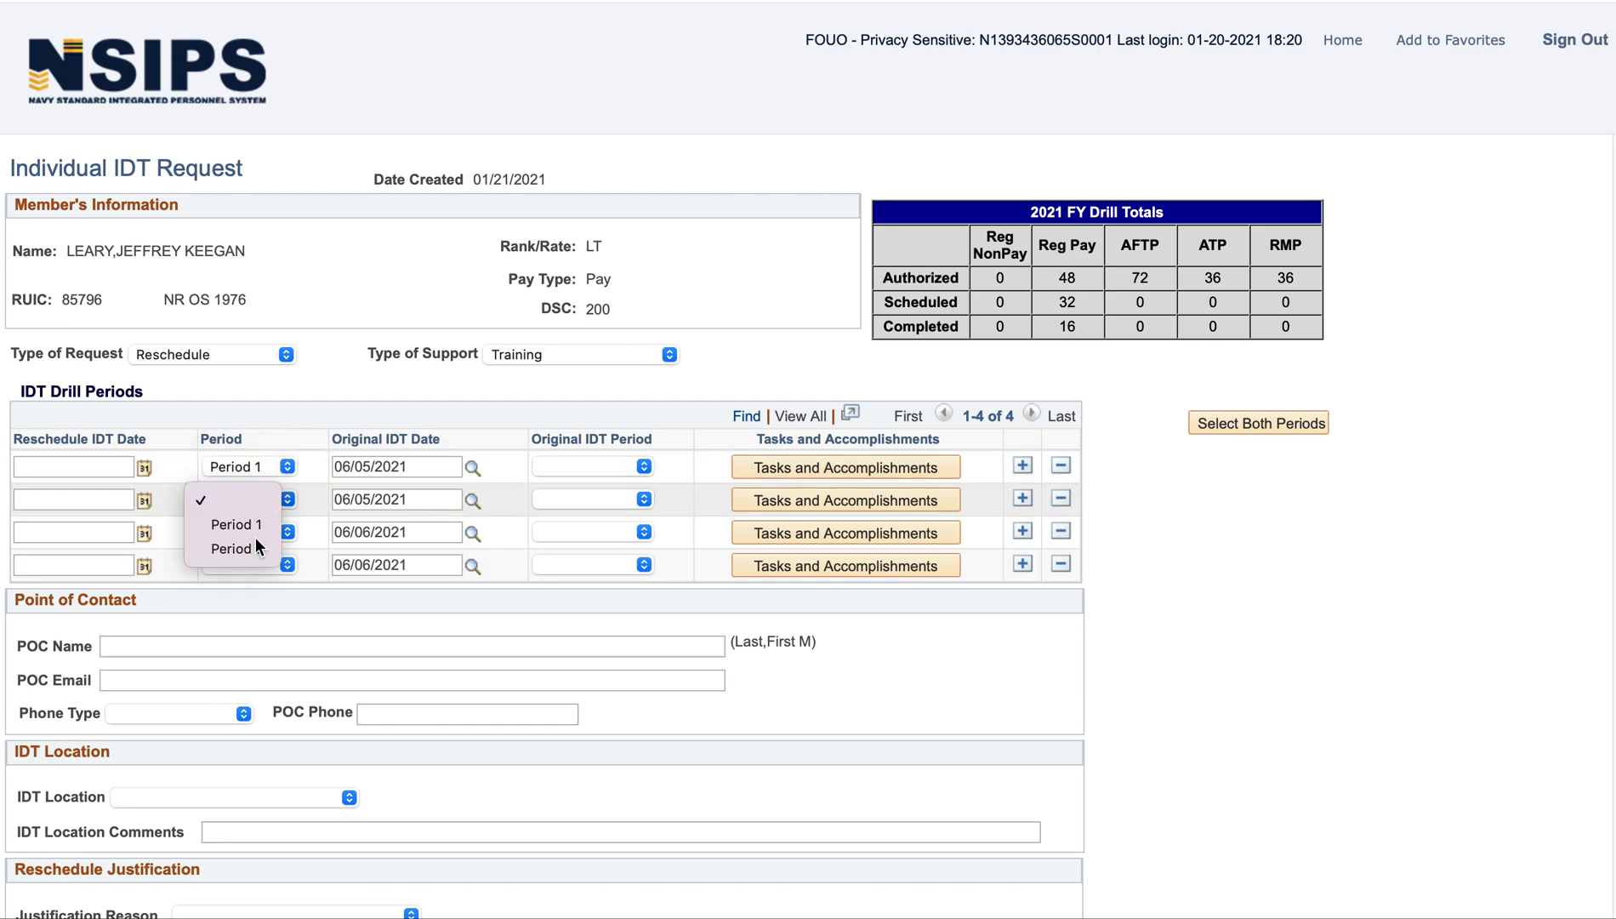
{"action": "left_click", "coordinate": [255, 541]}
{"action": "left_click", "coordinate": [256, 532]}
{"action": "left_click", "coordinate": [256, 557]}
{"action": "left_click", "coordinate": [256, 569]}
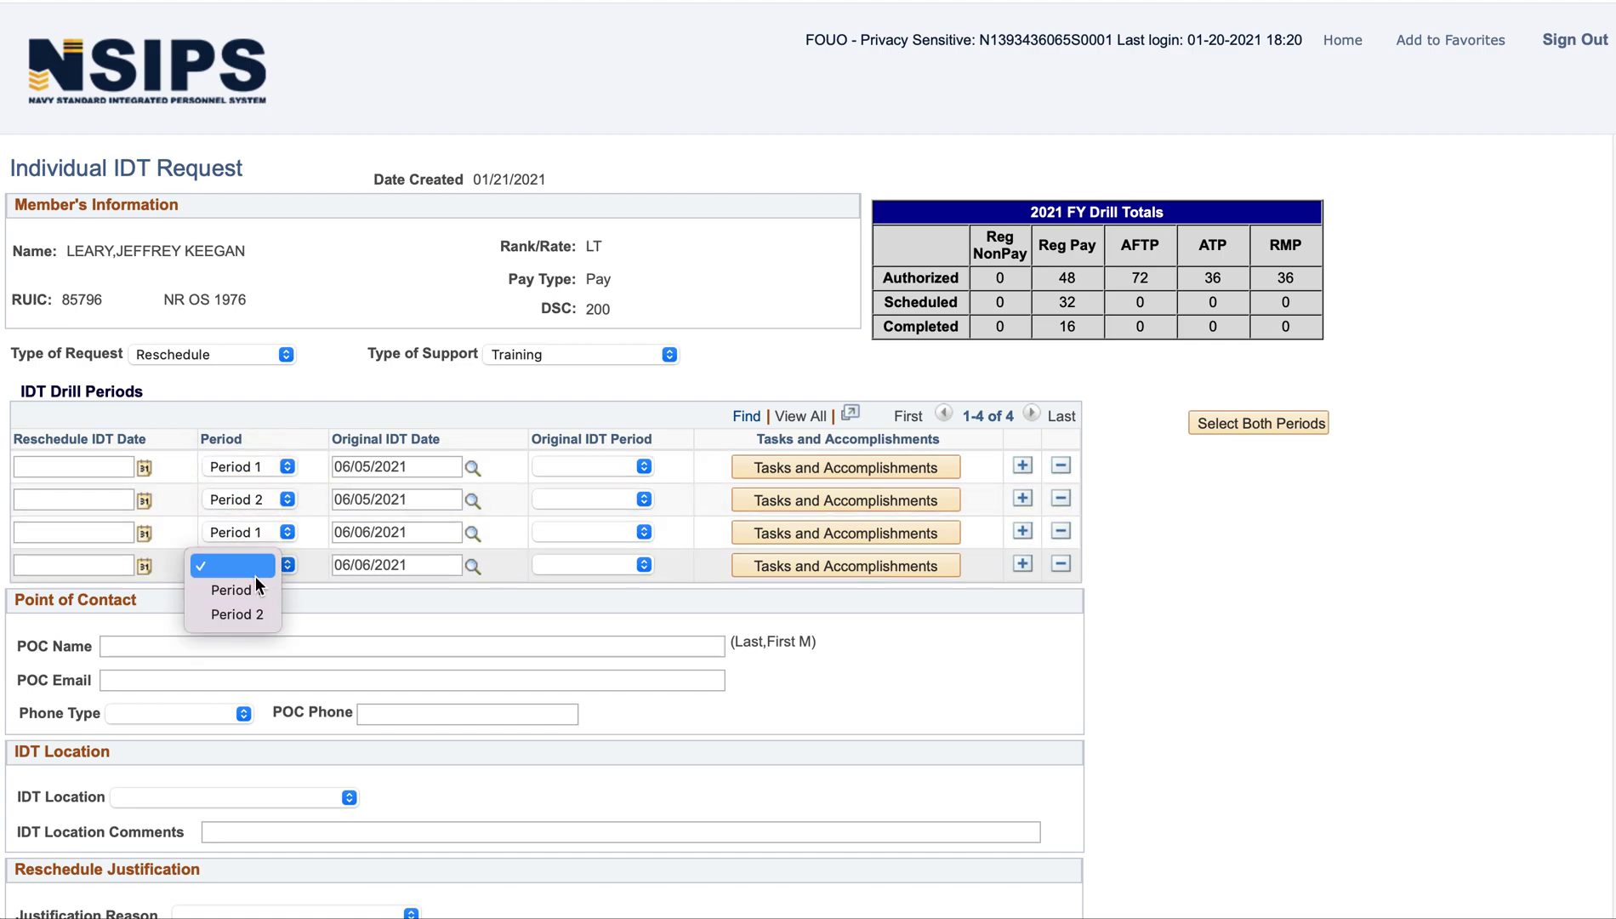
{"action": "left_click", "coordinate": [251, 611]}
Step: Set the Original IDT Period of rows 1–4 to Period 1, Period 2, Period 1, Period 2
{"action": "left_click", "coordinate": [636, 468]}
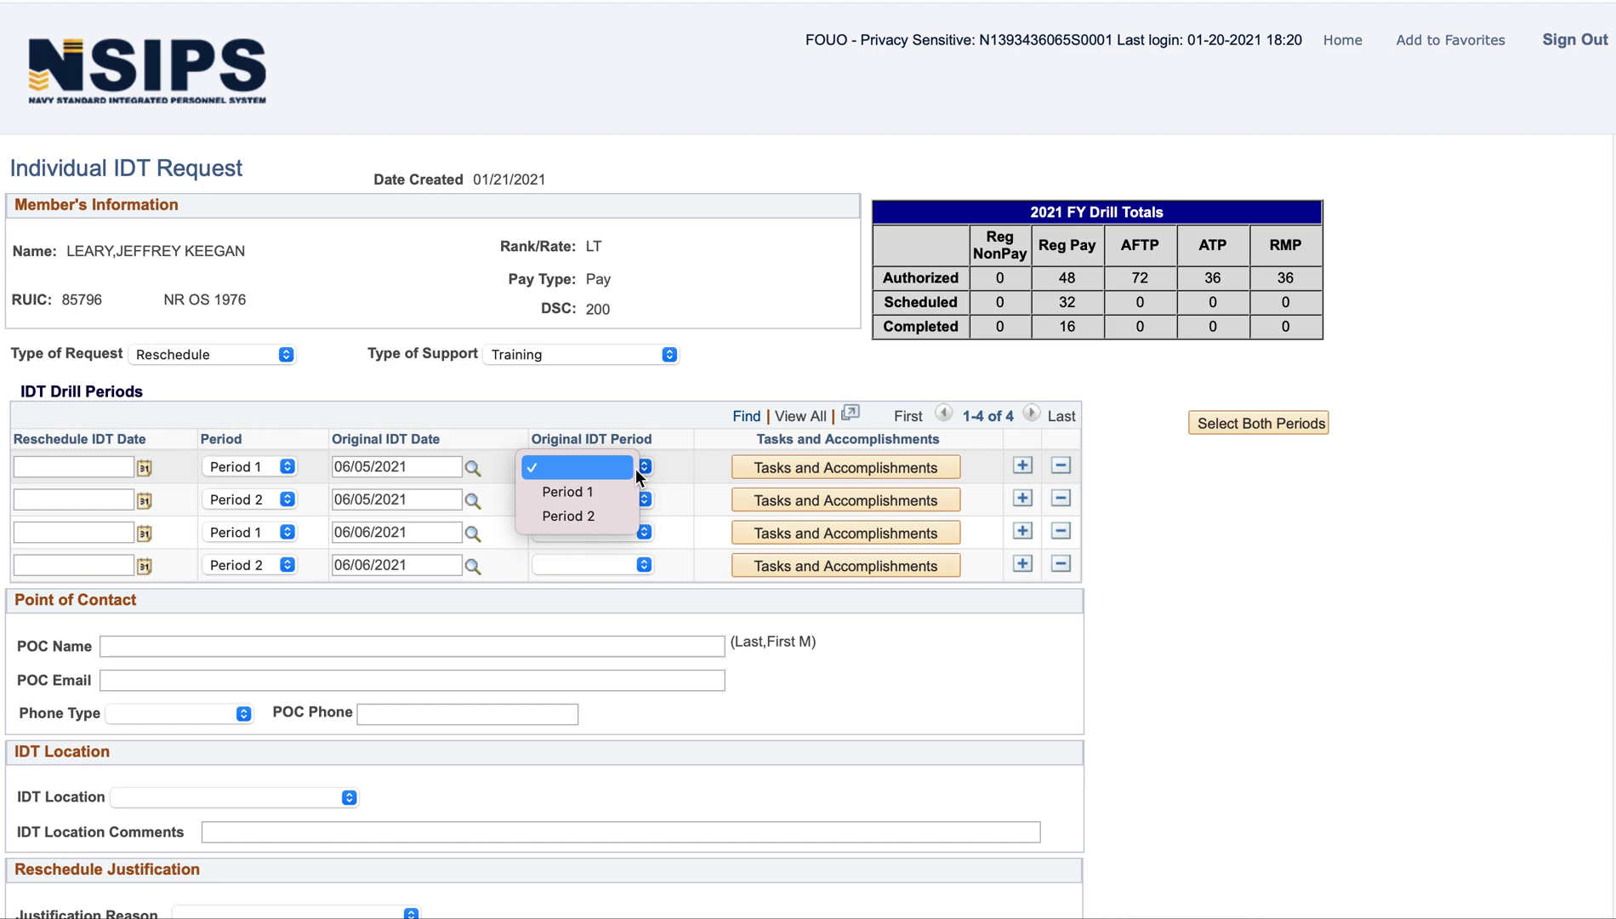
{"action": "left_click", "coordinate": [691, 393]}
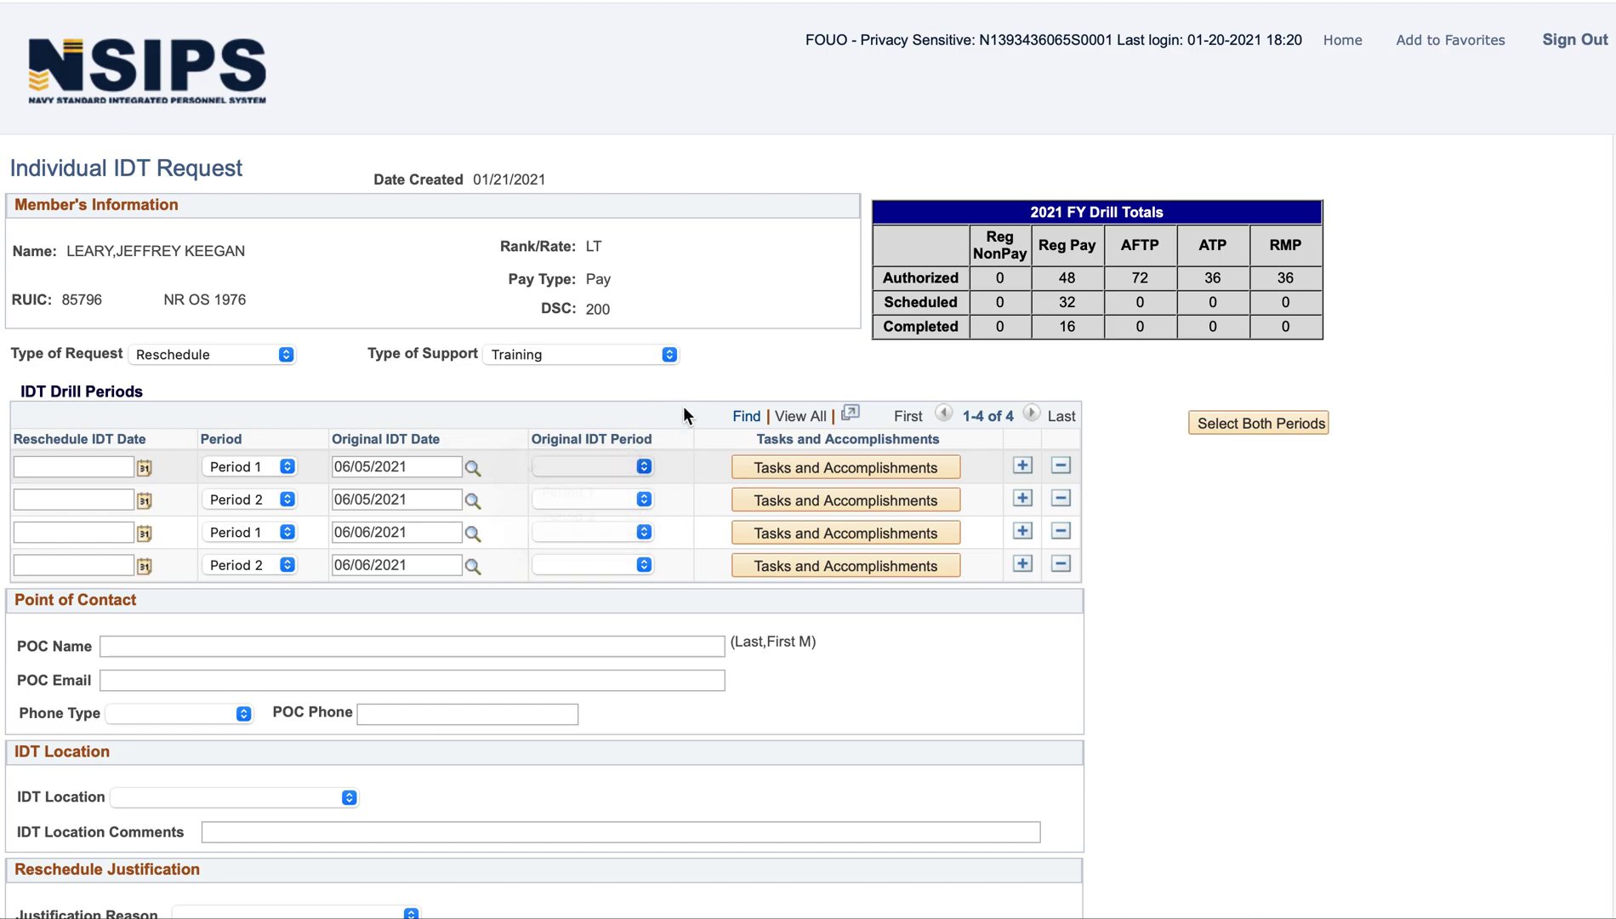
{"action": "left_click", "coordinate": [602, 467]}
{"action": "left_click", "coordinate": [595, 491]}
{"action": "left_click", "coordinate": [597, 491]}
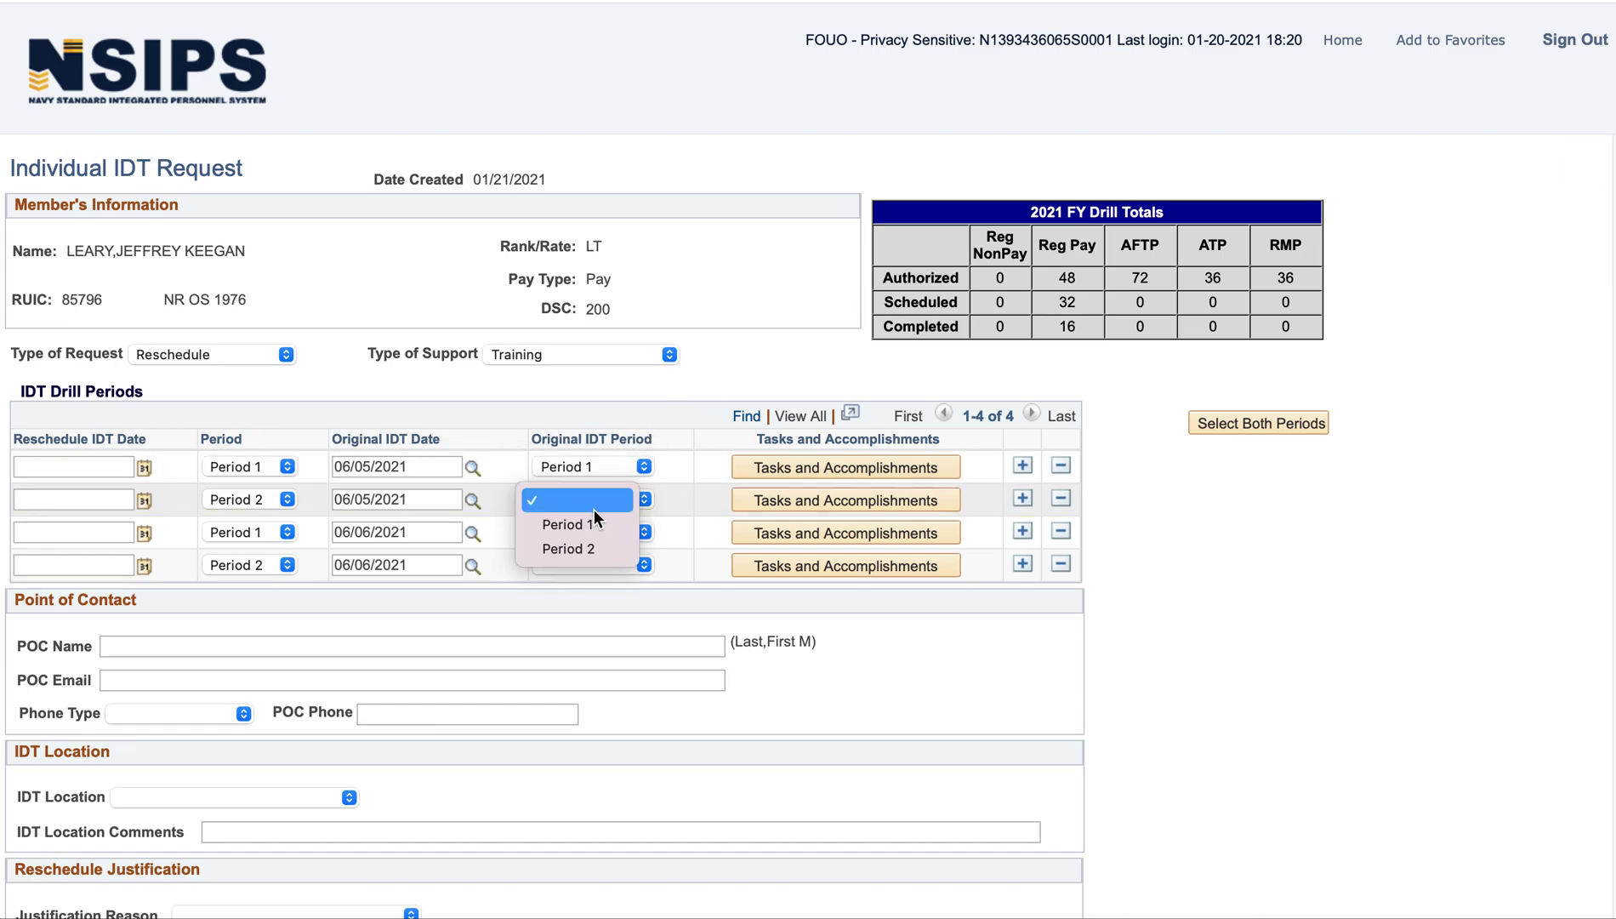
{"action": "left_click", "coordinate": [590, 543]}
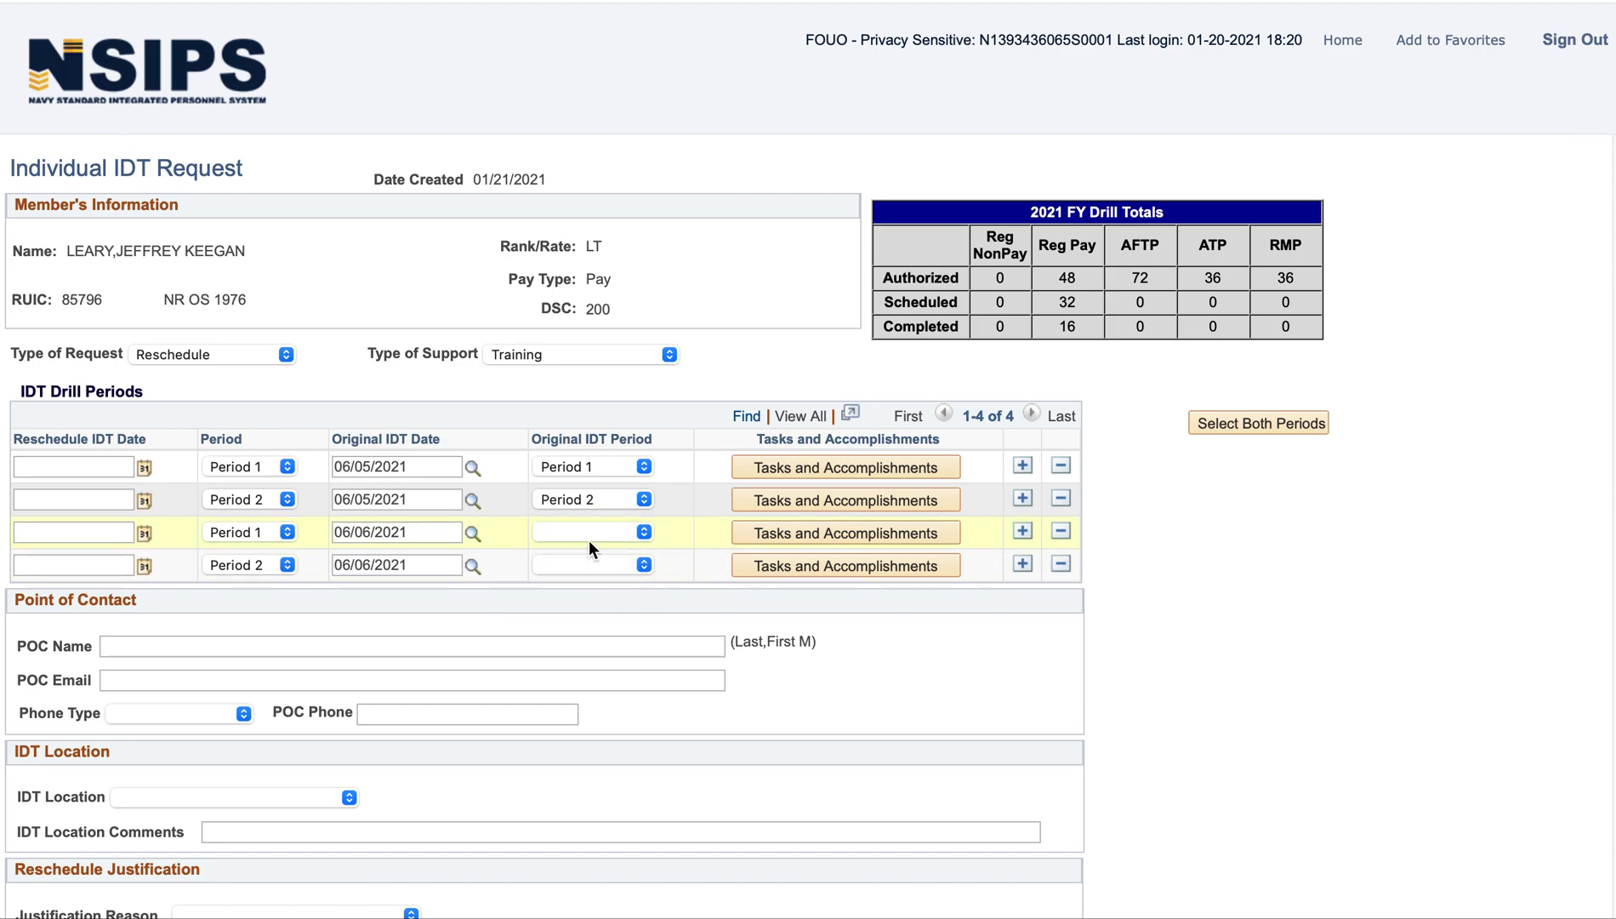
{"action": "left_click", "coordinate": [589, 543]}
{"action": "left_click", "coordinate": [587, 553]}
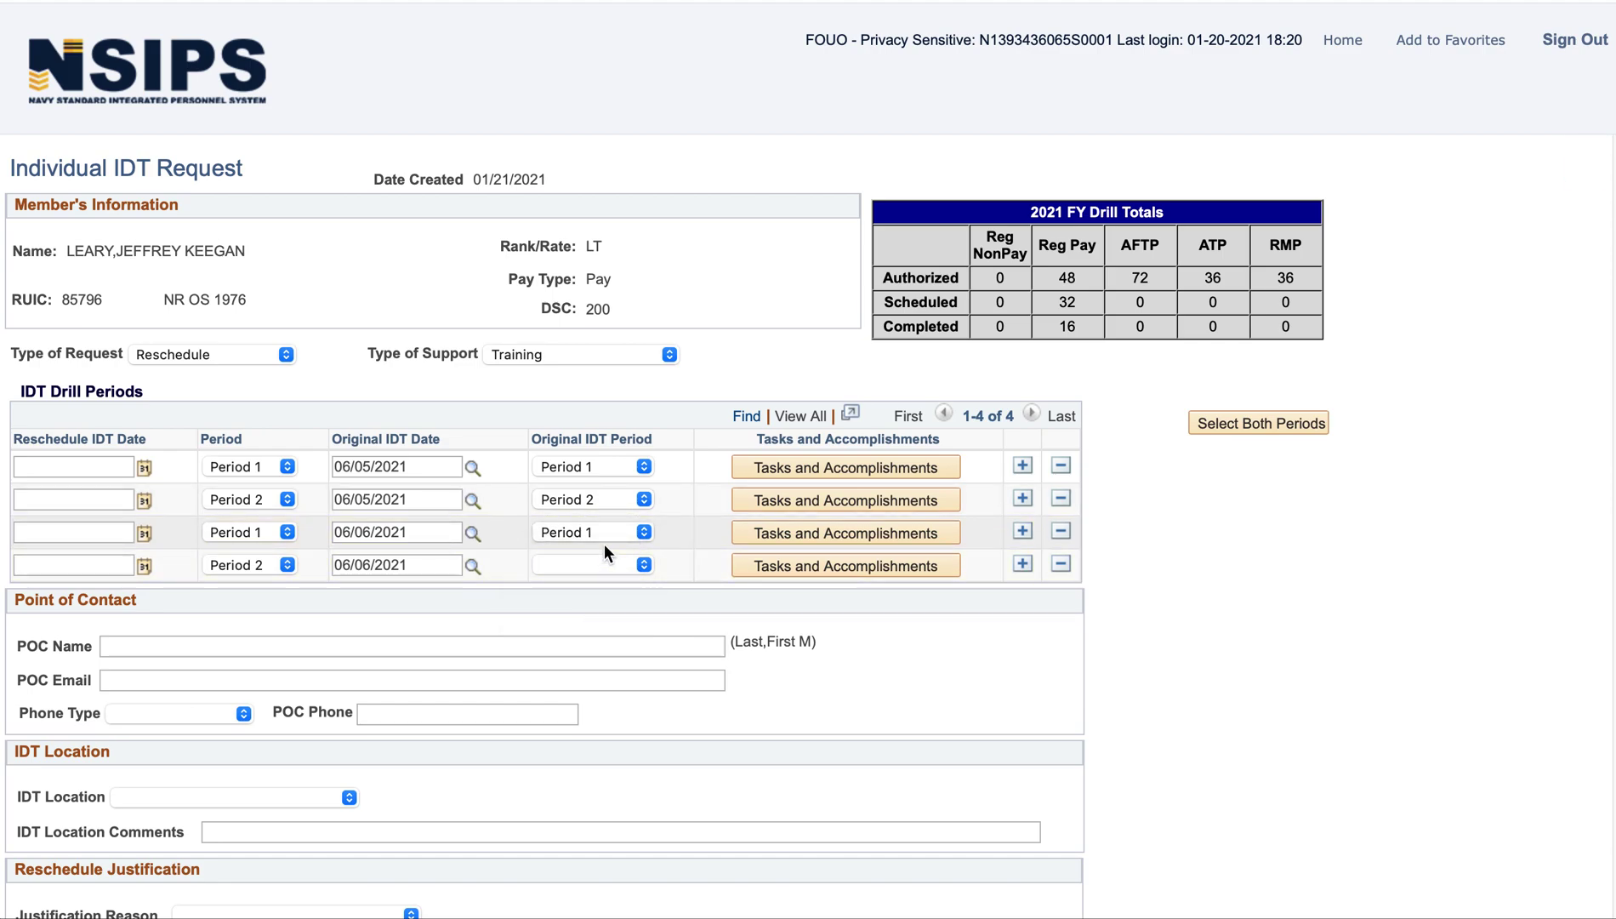
{"action": "left_click", "coordinate": [599, 560]}
{"action": "left_click", "coordinate": [587, 615]}
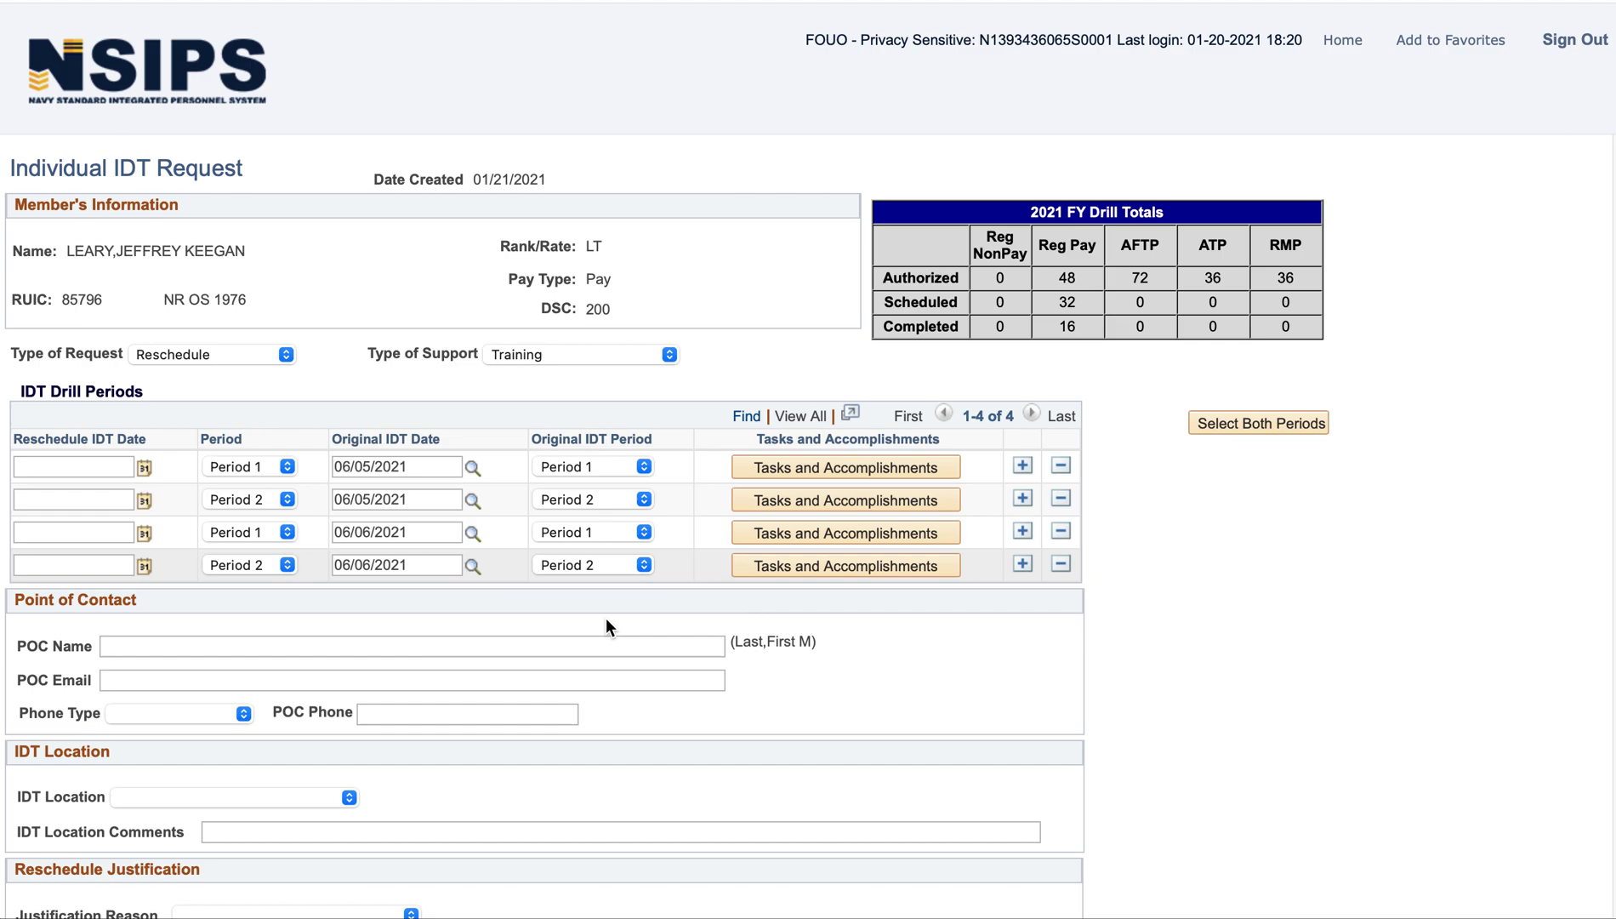
Step: Pick reschedule dates 01/21/2021 for rows 1–2 and 01/22/2021 for rows 3–4
{"action": "left_click", "coordinate": [145, 470]}
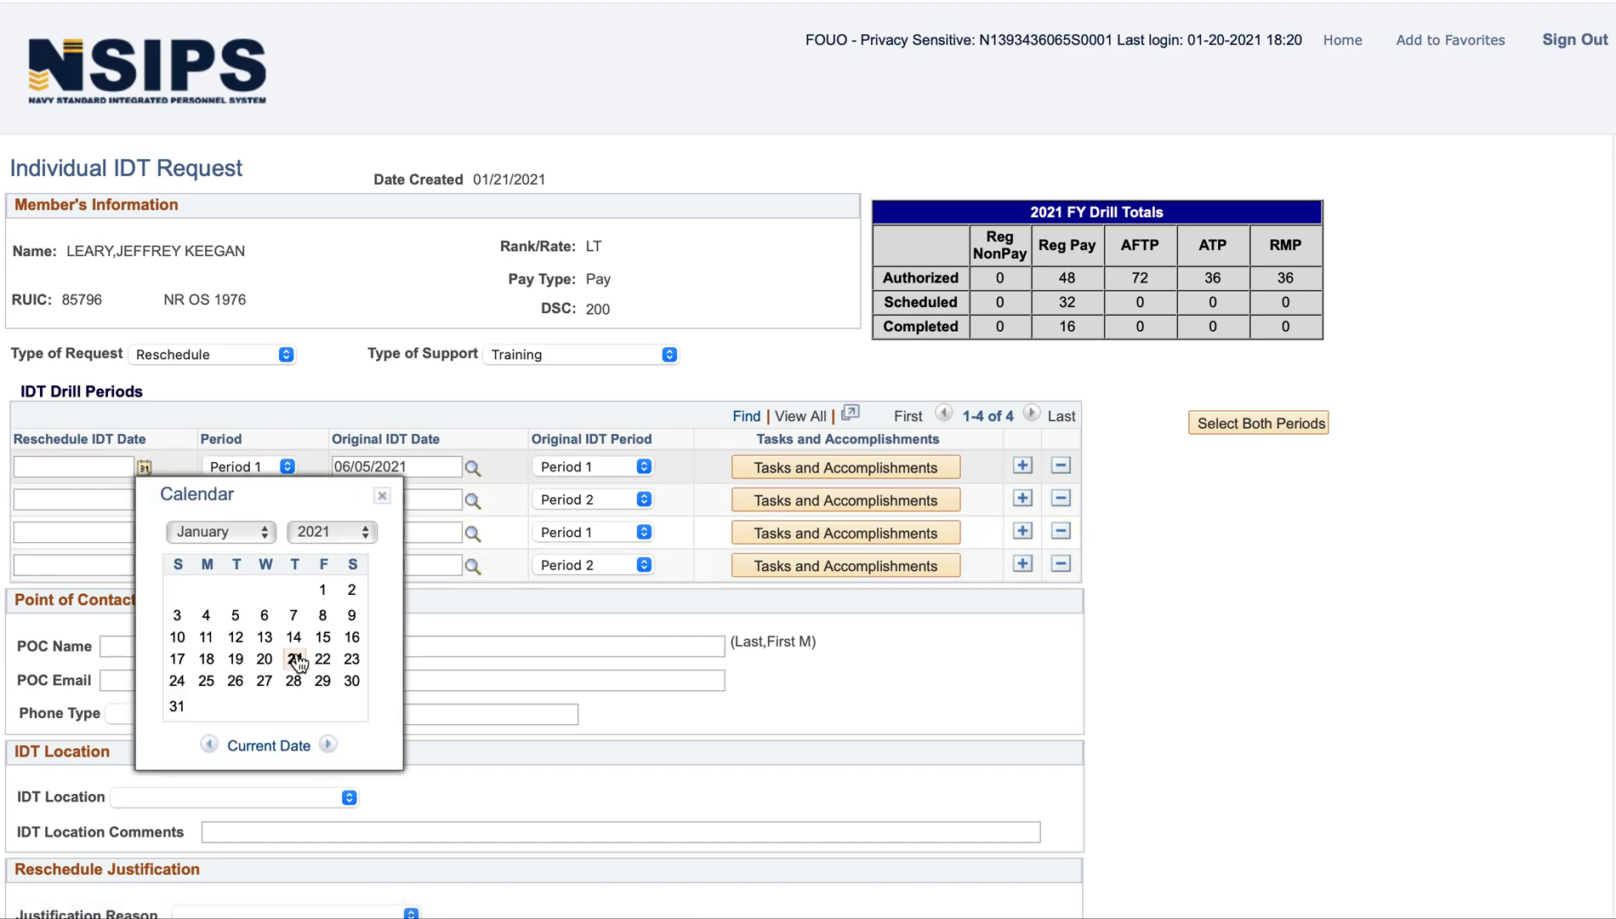
{"action": "left_click", "coordinate": [296, 663]}
{"action": "left_click", "coordinate": [145, 499]}
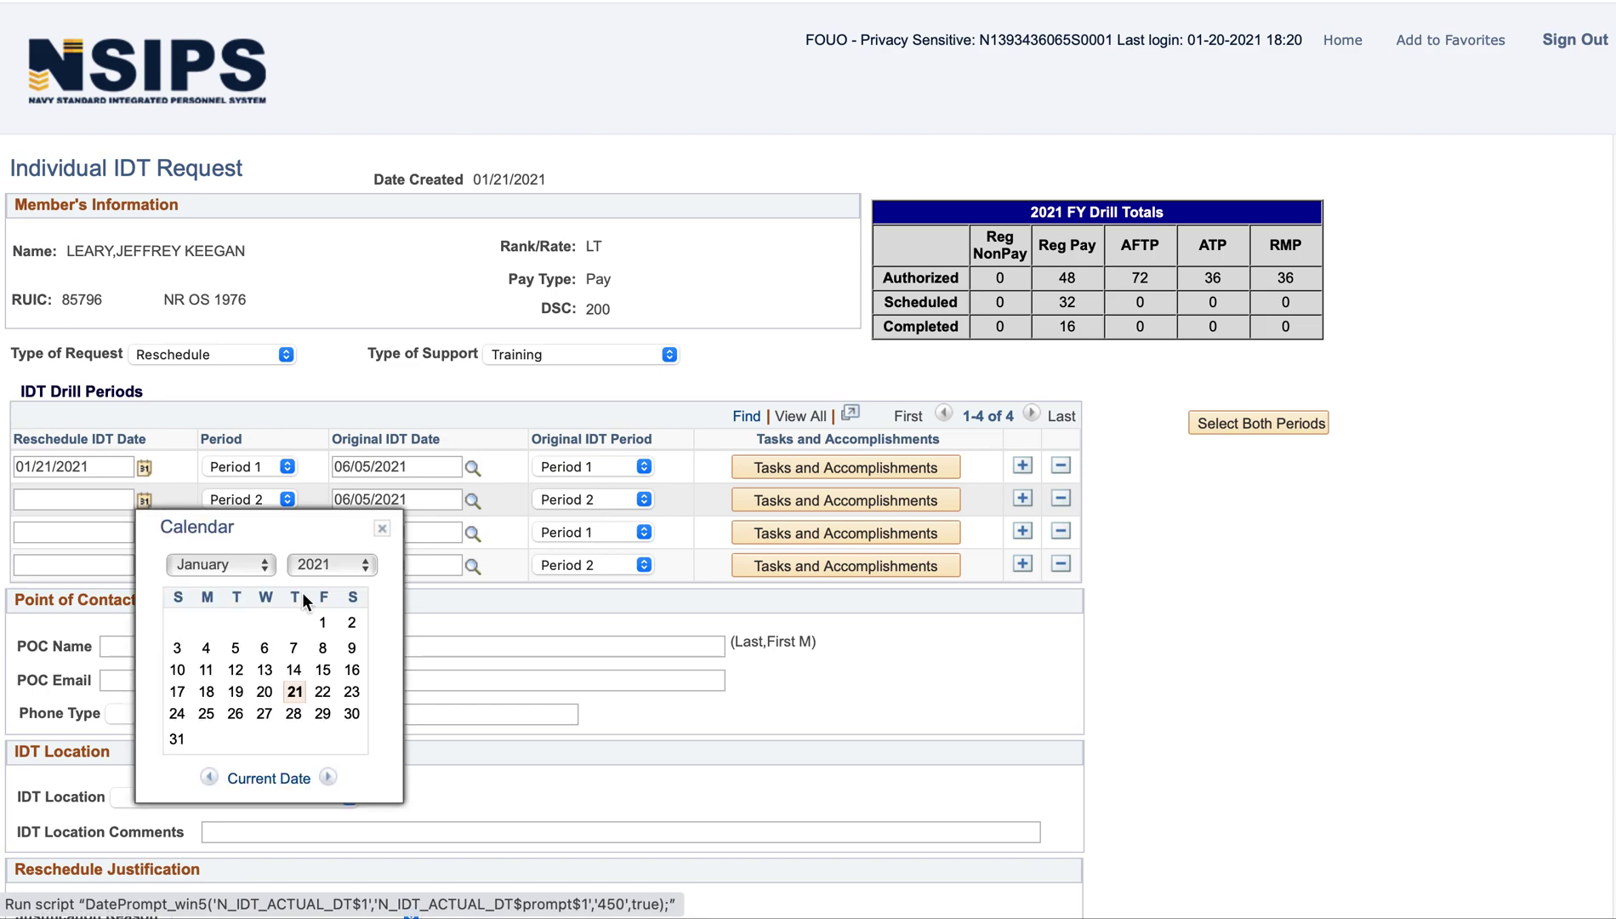
{"action": "left_click", "coordinate": [318, 685]}
{"action": "left_click", "coordinate": [145, 533]}
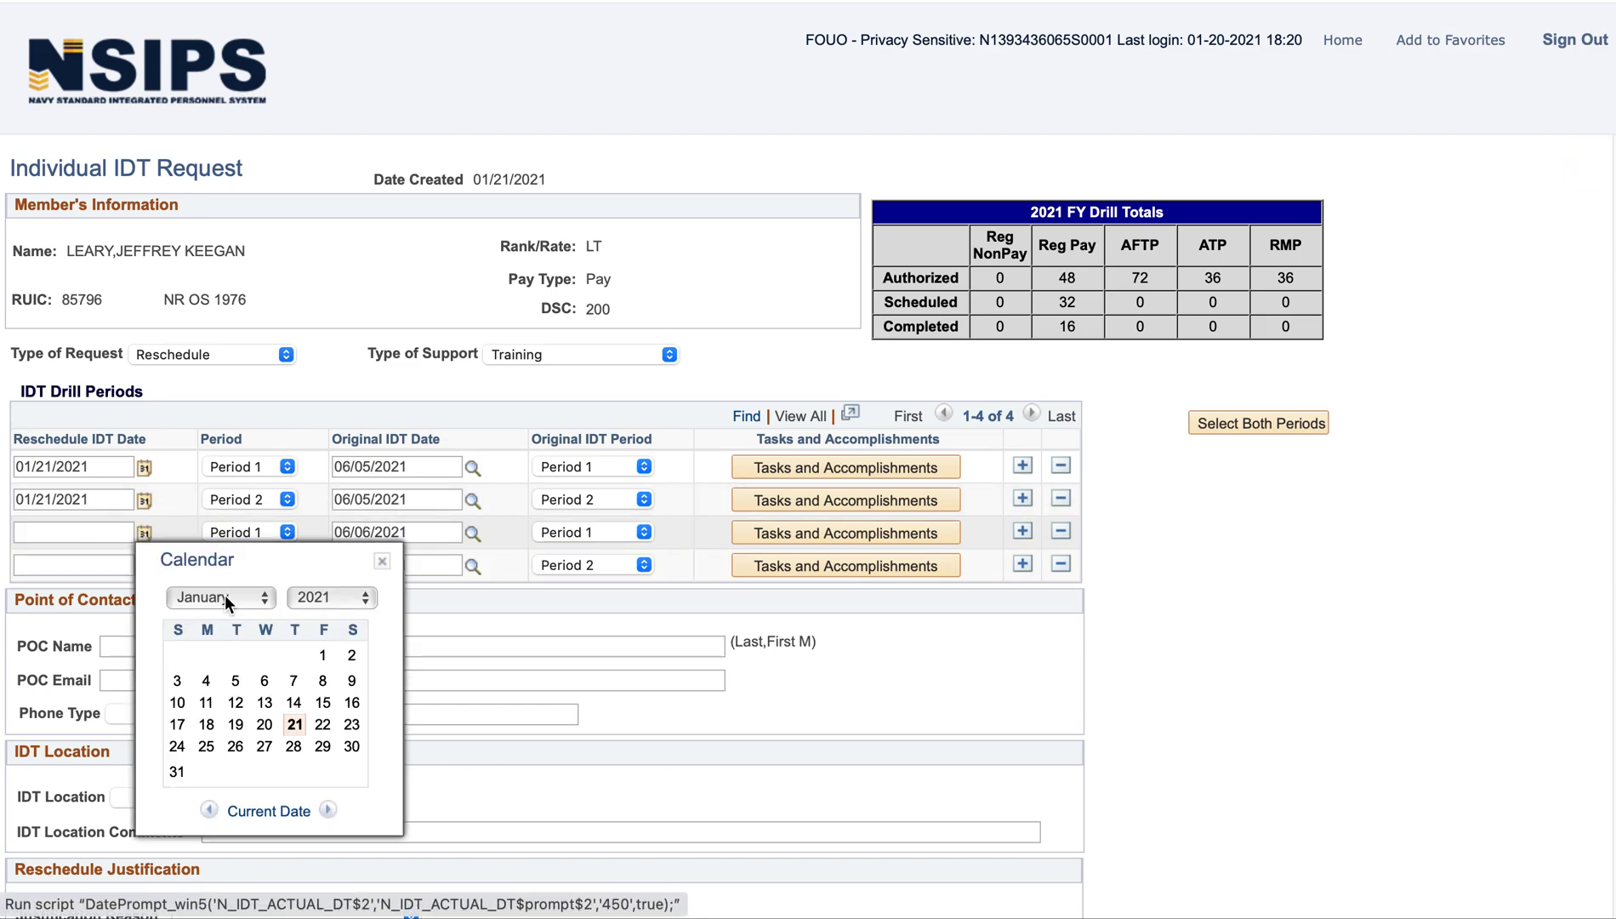
{"action": "left_click", "coordinate": [323, 726]}
{"action": "left_click", "coordinate": [145, 565]}
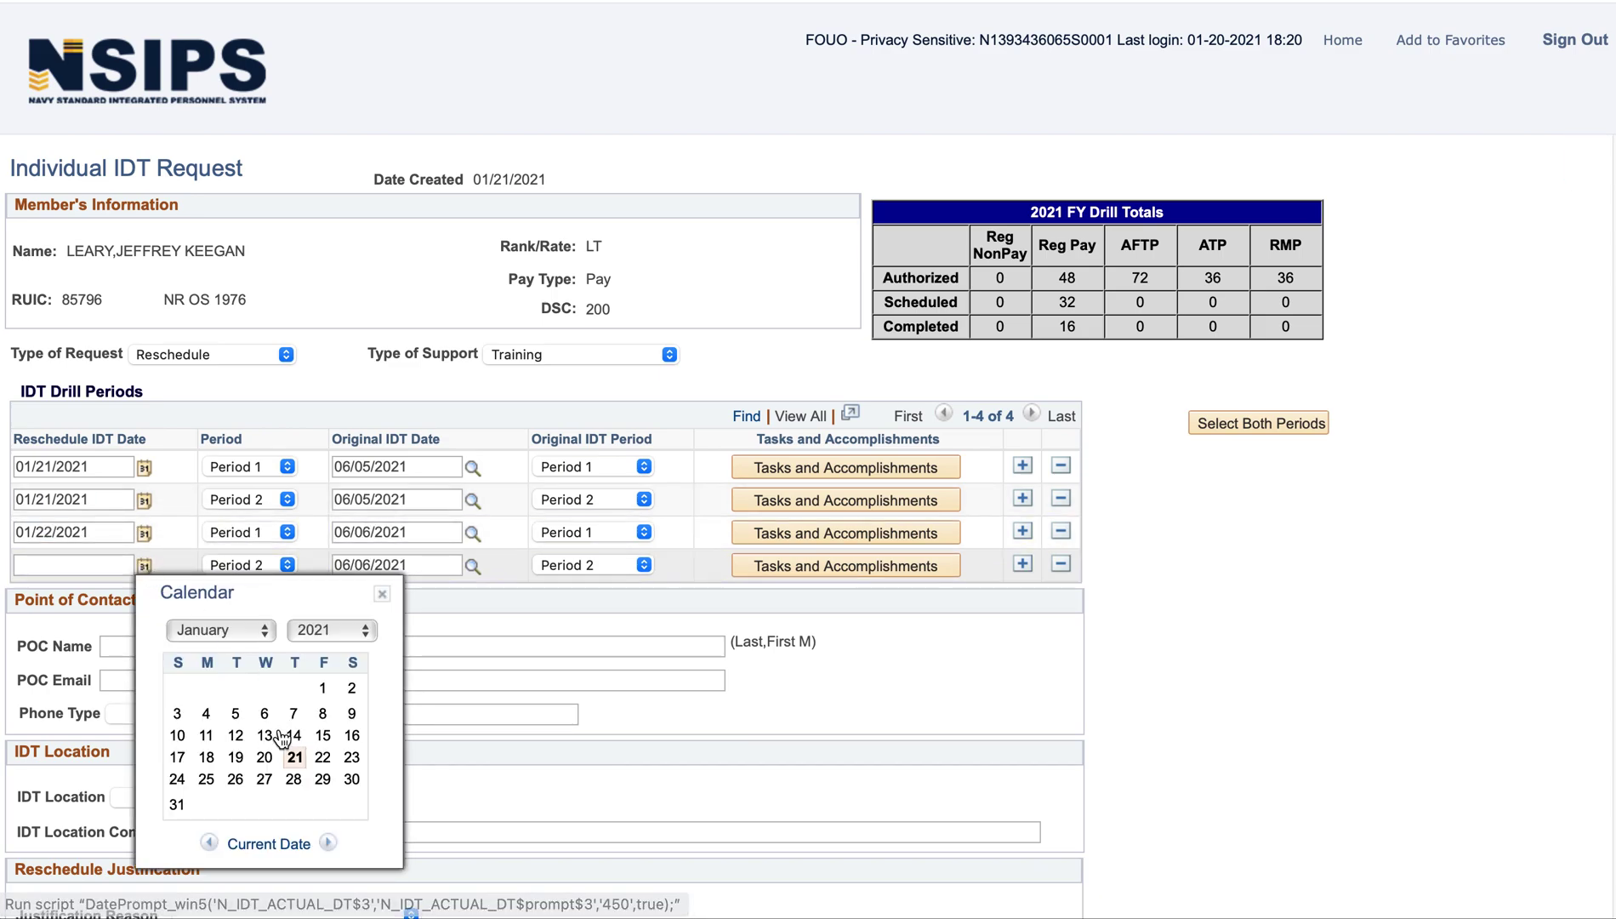
{"action": "left_click", "coordinate": [321, 754]}
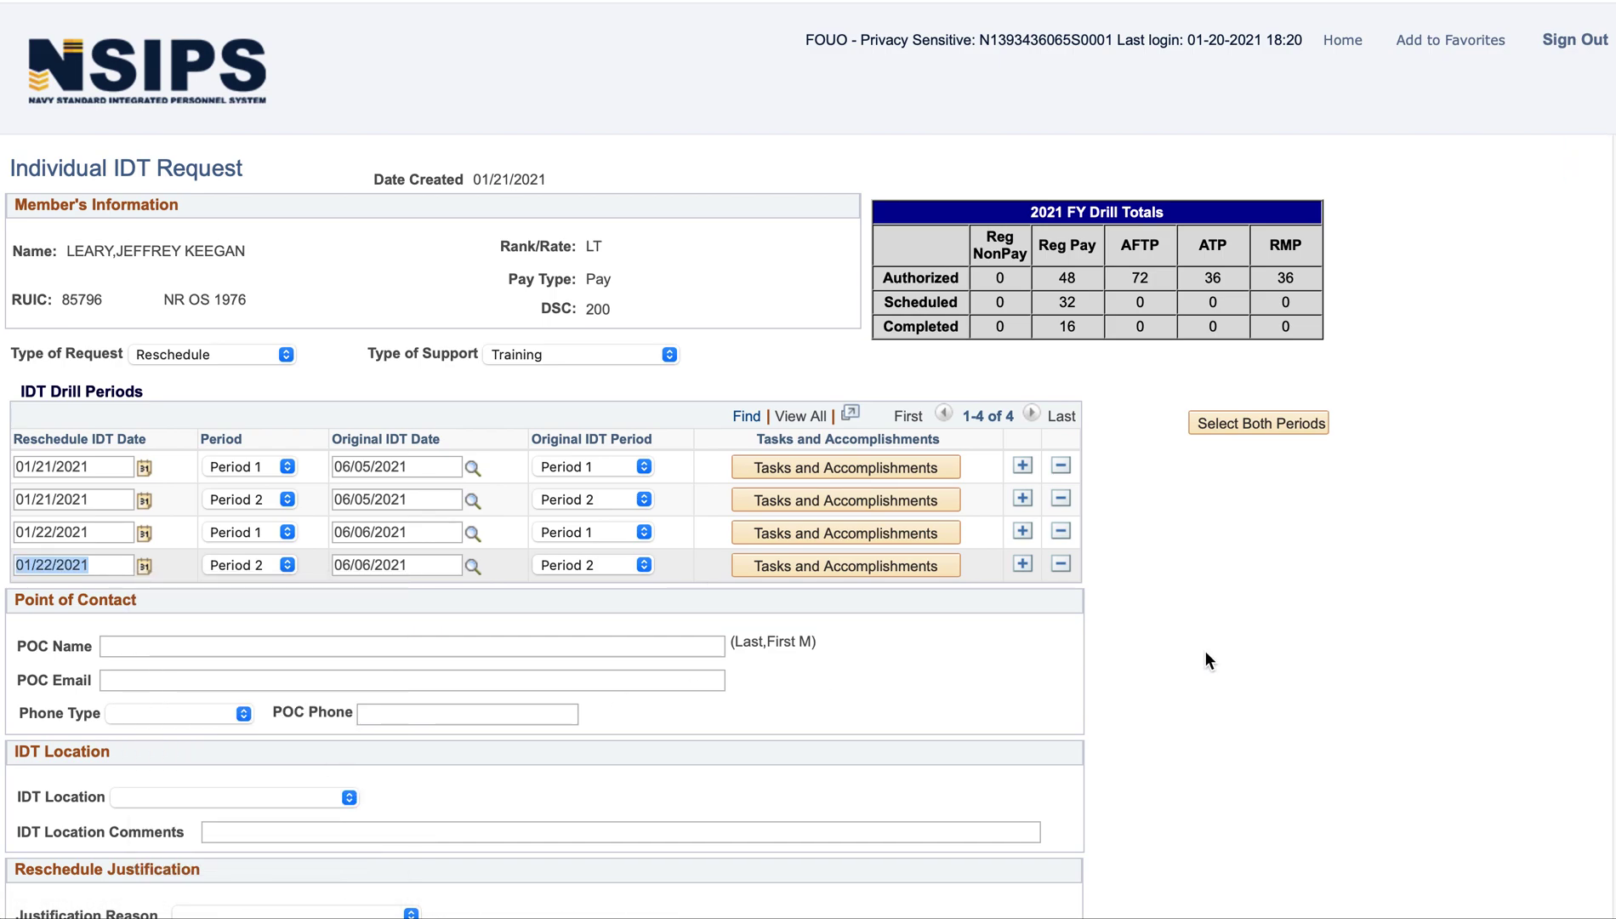
Step: In row 1's Tasks and Accomplishments, enter four numbered tasks from FLTMPS Training GMT to RILC Preparations, then select them
{"action": "left_click", "coordinate": [915, 472]}
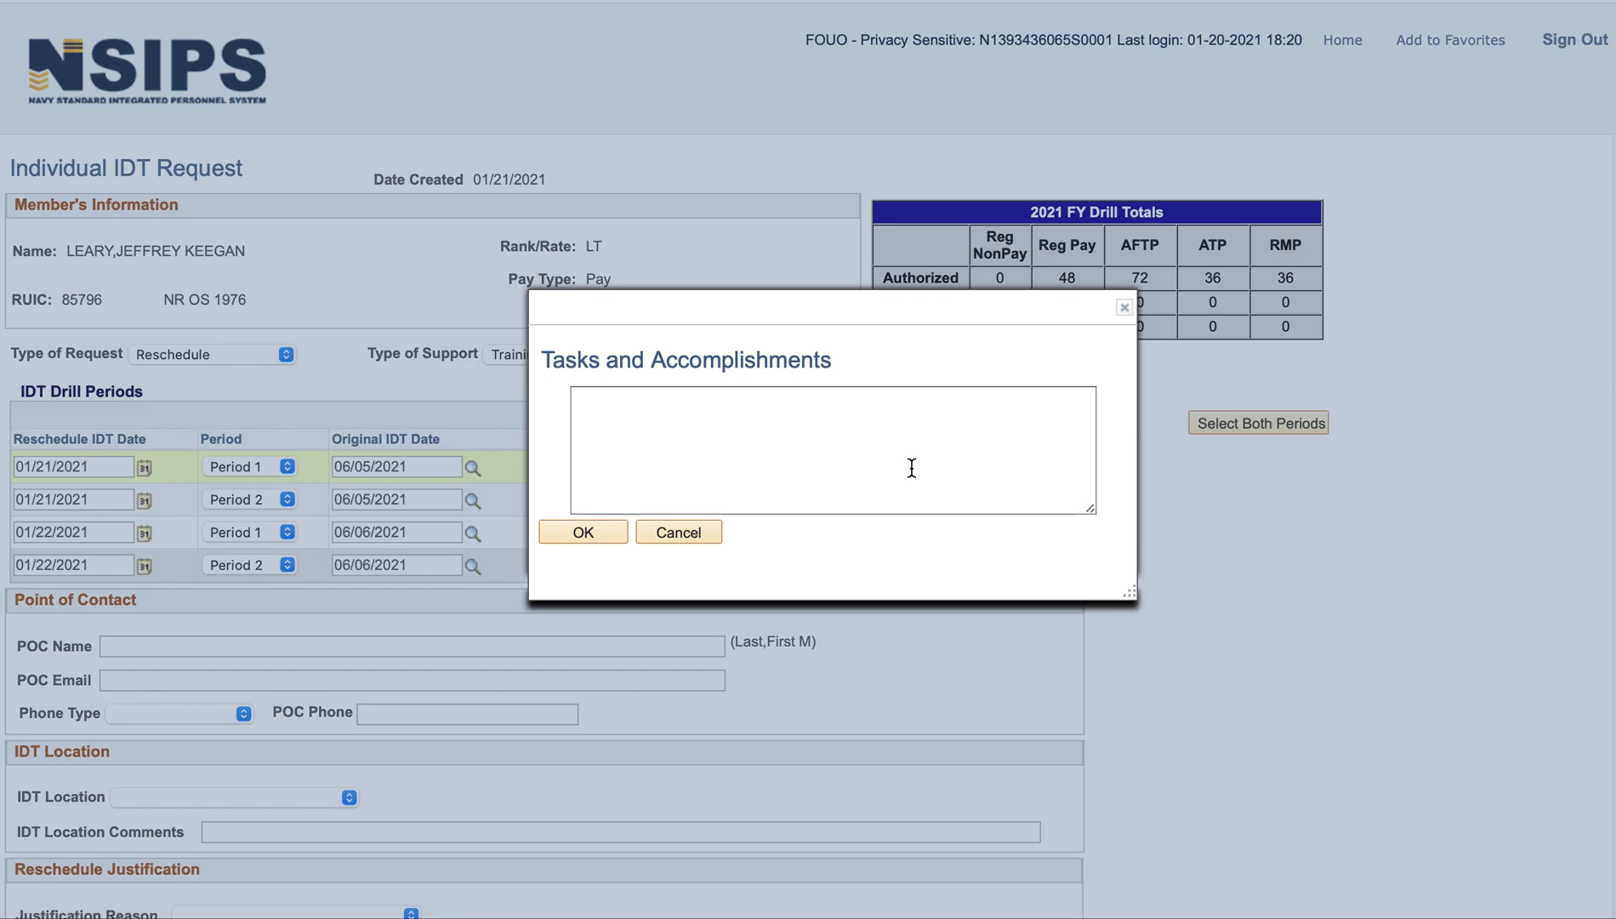
{"action": "type", "text": "1. FLTMPS Training GMT "}
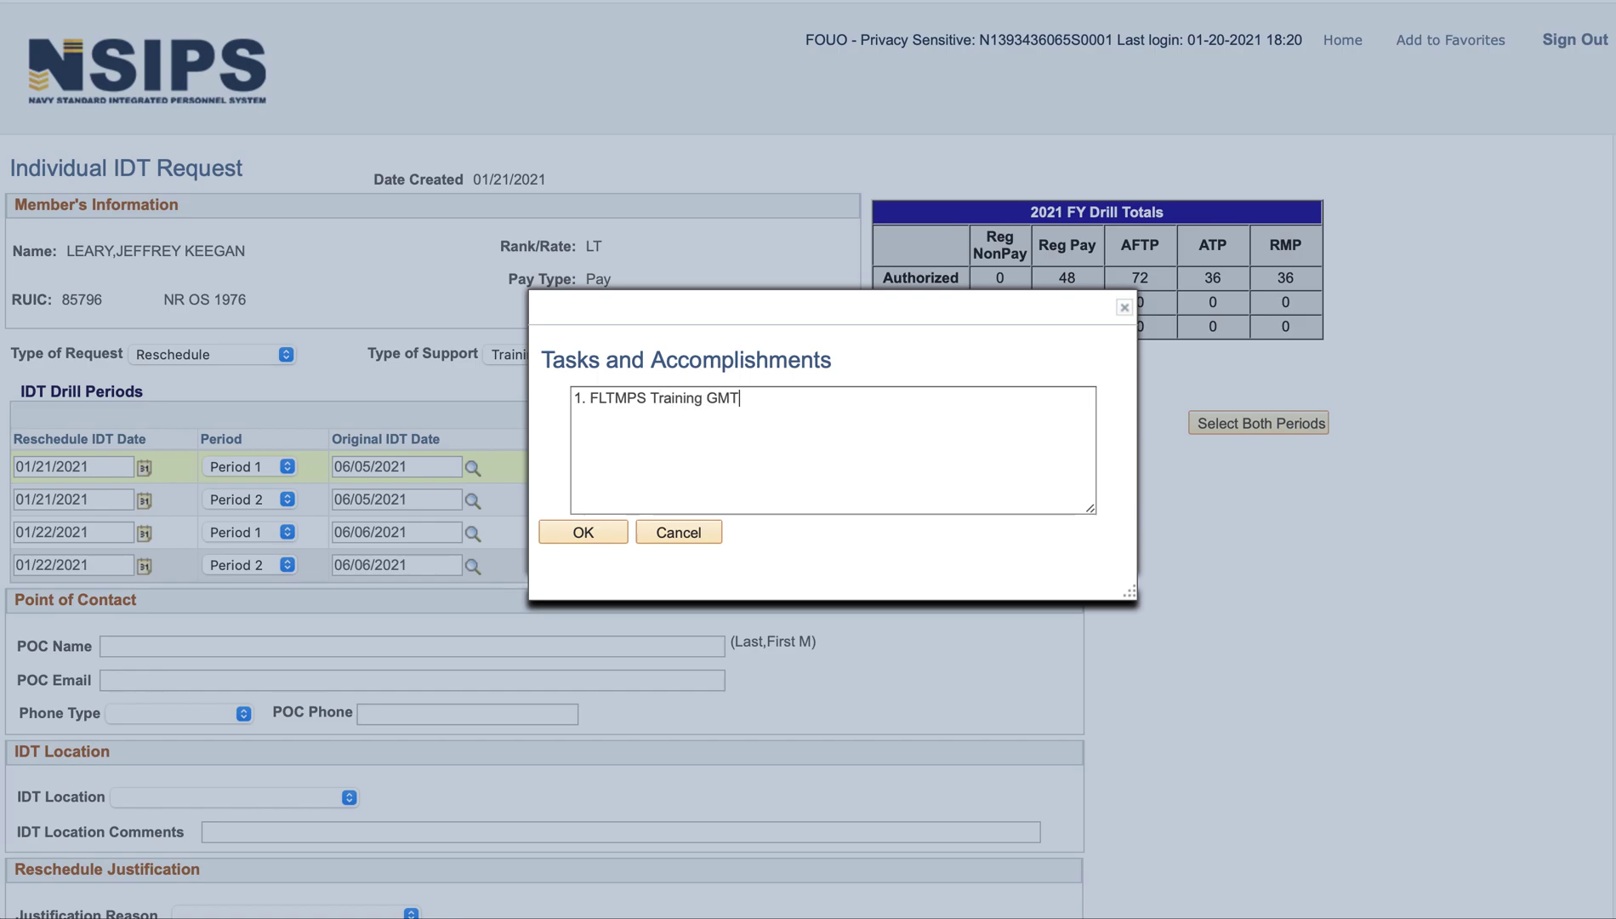
{"action": "type", "text": "2. NMCI Trouble Ticket "}
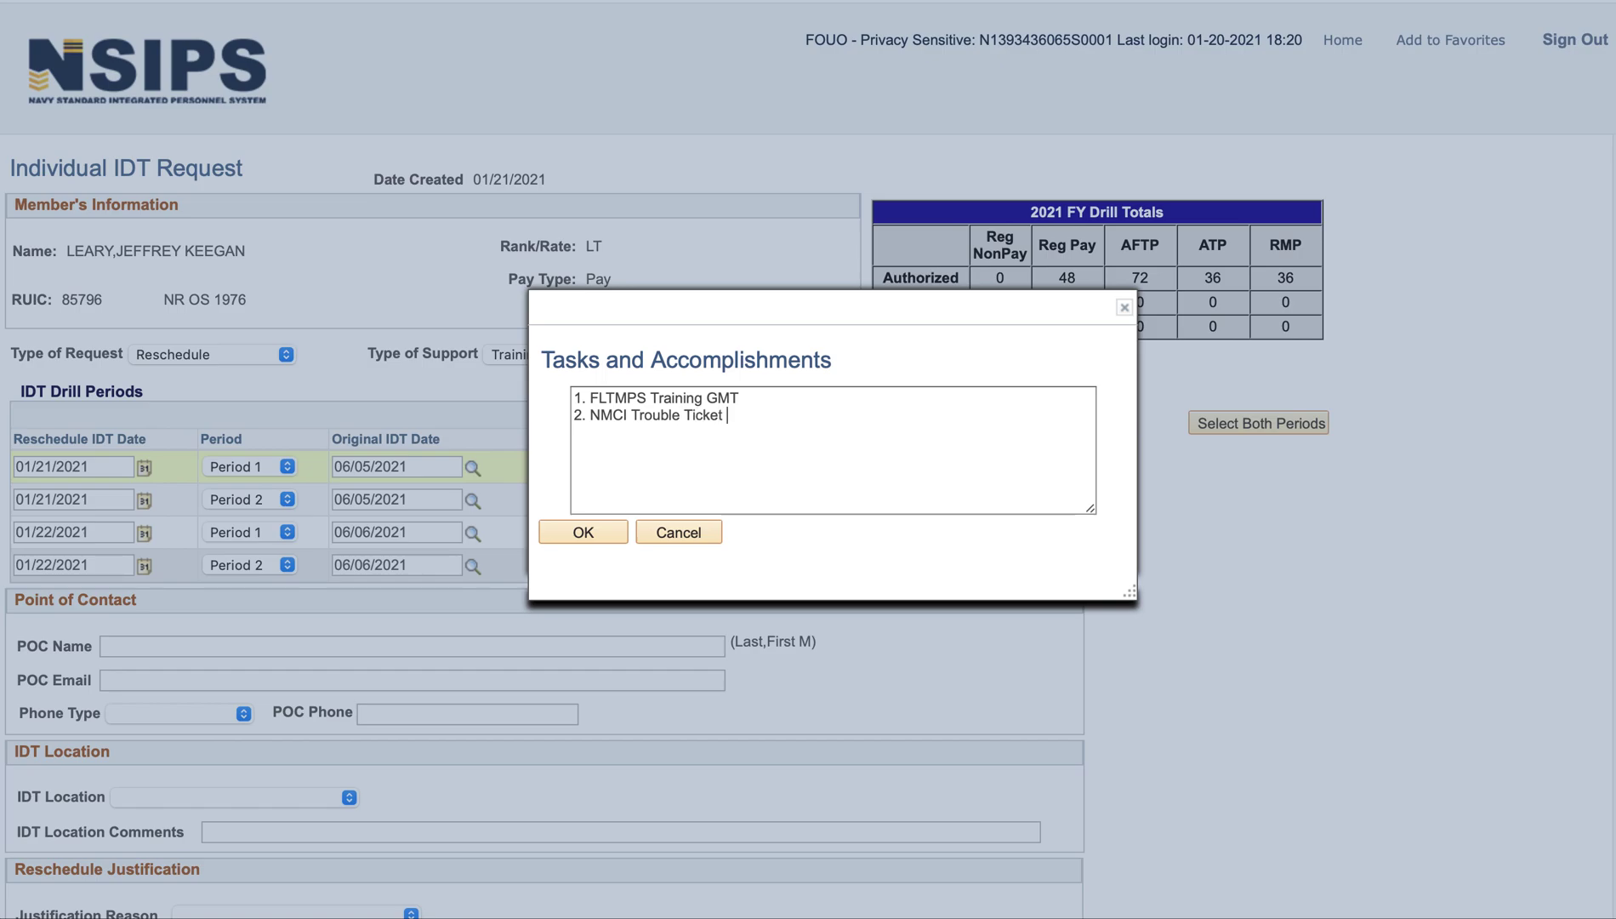
{"action": "type", "text": "for Navy accounts "}
{"action": "type", "text": "3. "}
{"action": "type", "text": "NOB"}
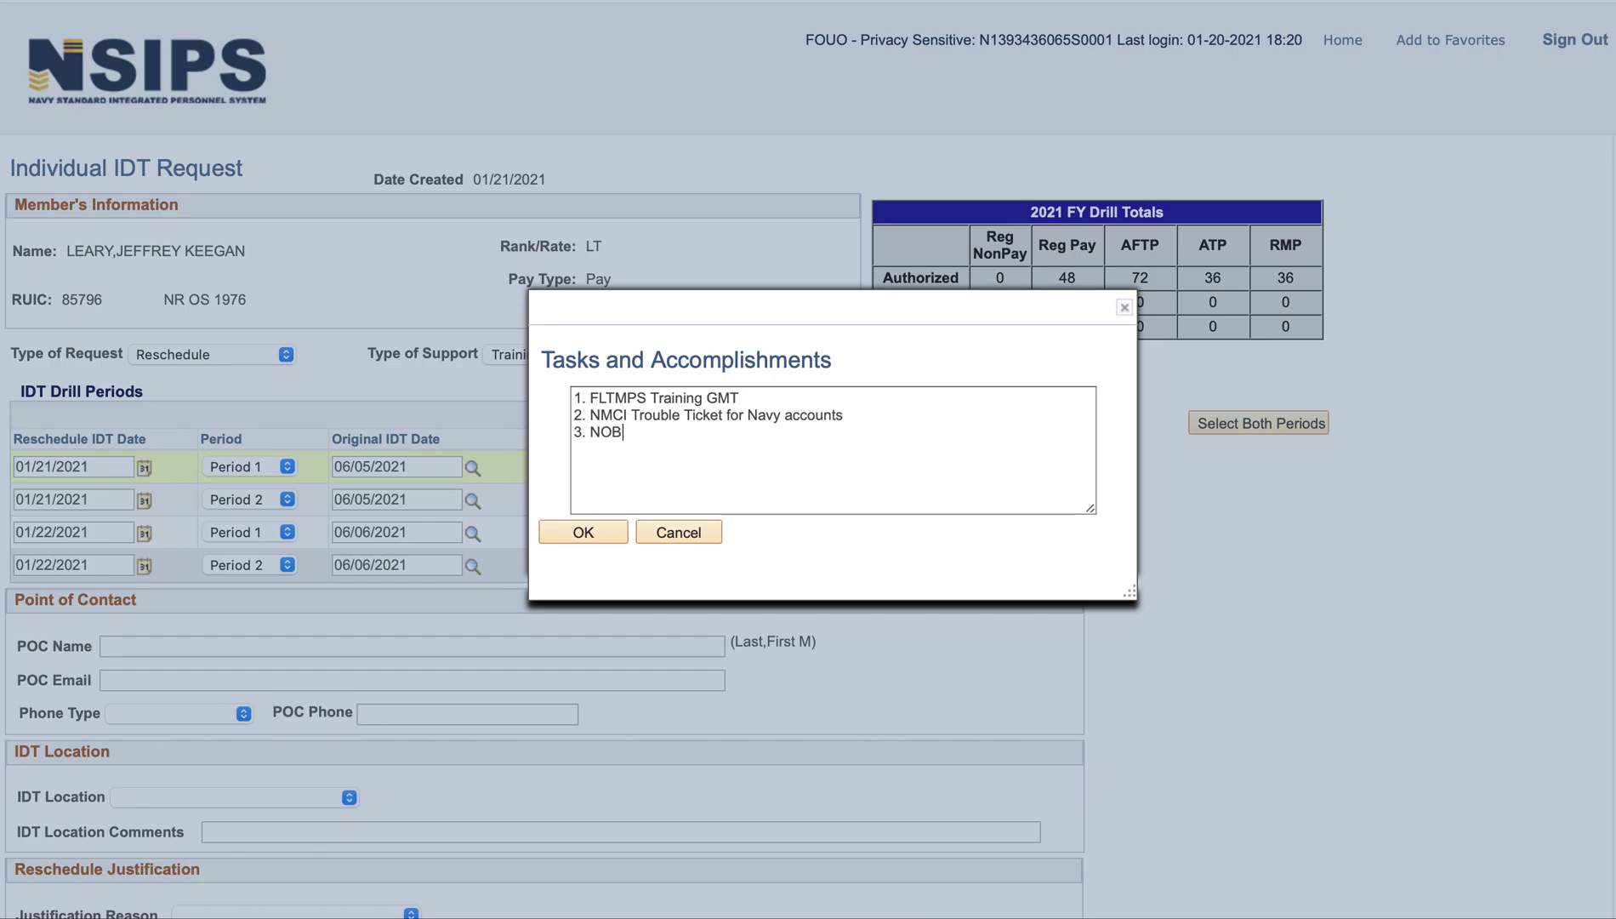
{"action": "type", "text": "C/AQD Packages build and submit"}
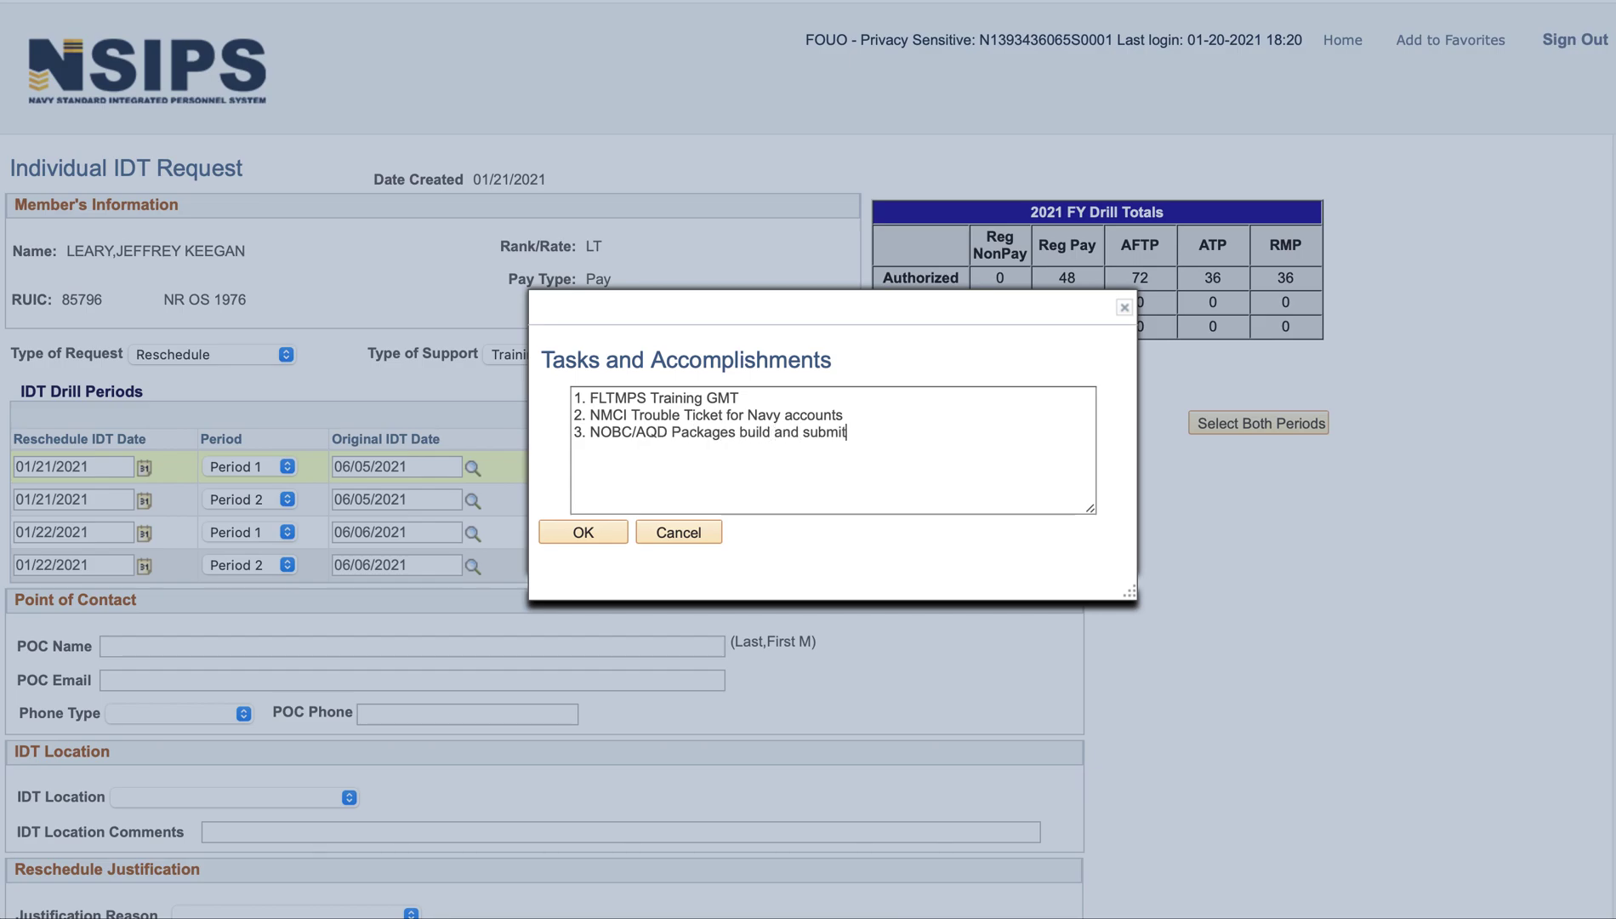
{"action": "type", "text": " to PERS911 "}
{"action": "type", "text": "4. "}
{"action": "type", "text": "RILC "}
{"action": "type", "text": "Preparations"}
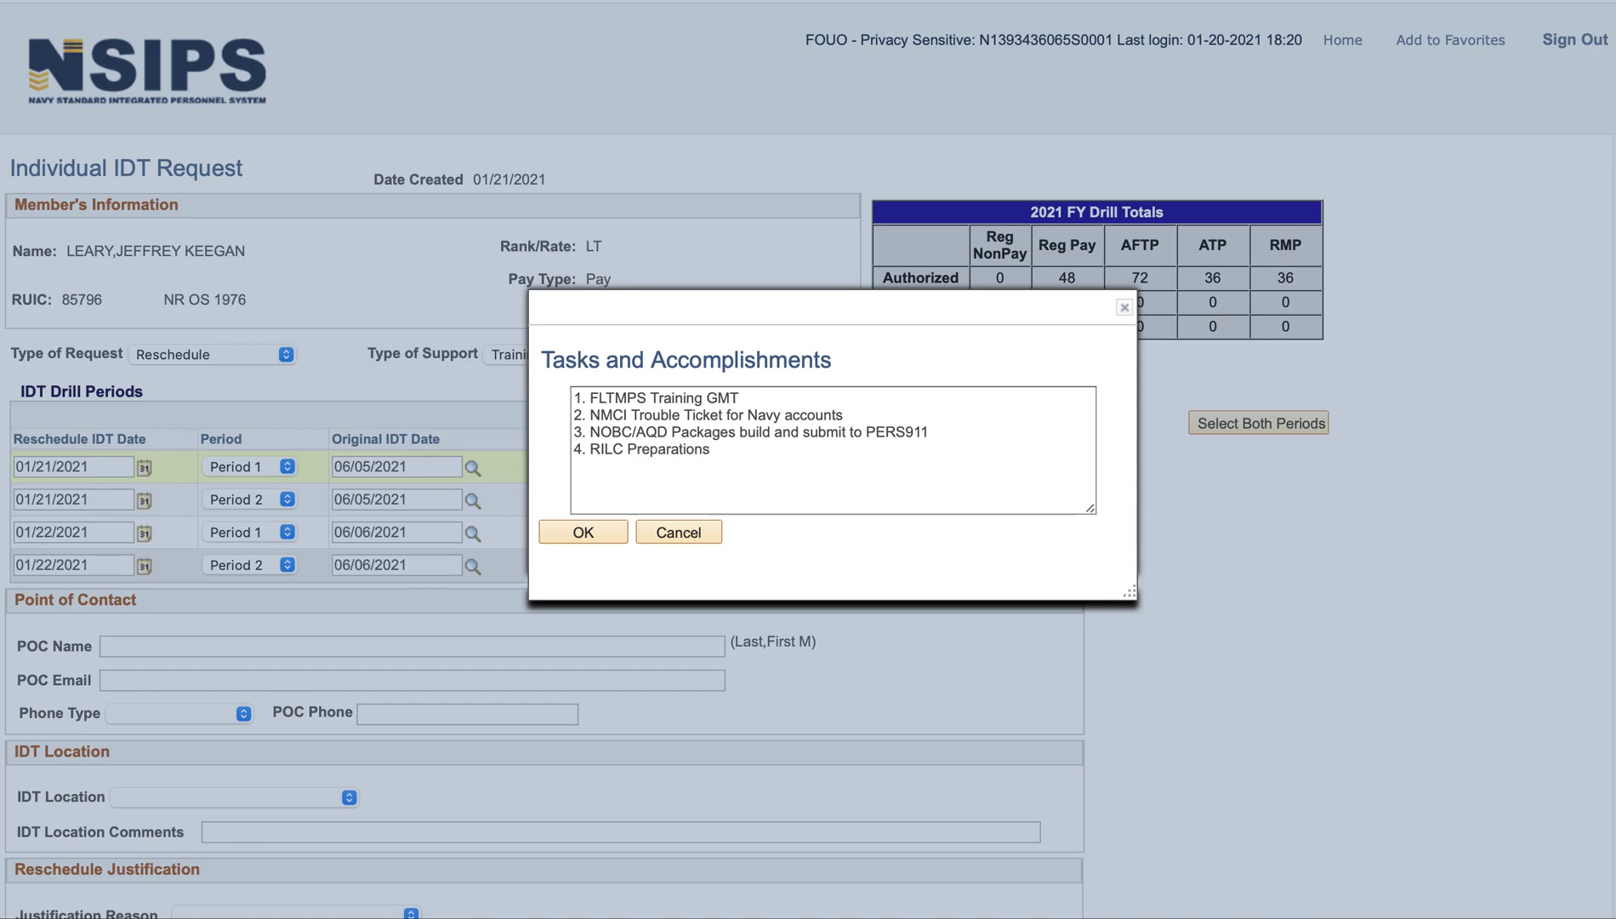
{"action": "left_click_drag", "start_coordinate": [738, 466], "coordinate": [517, 395]}
{"action": "key", "text": "ctrl+c"}
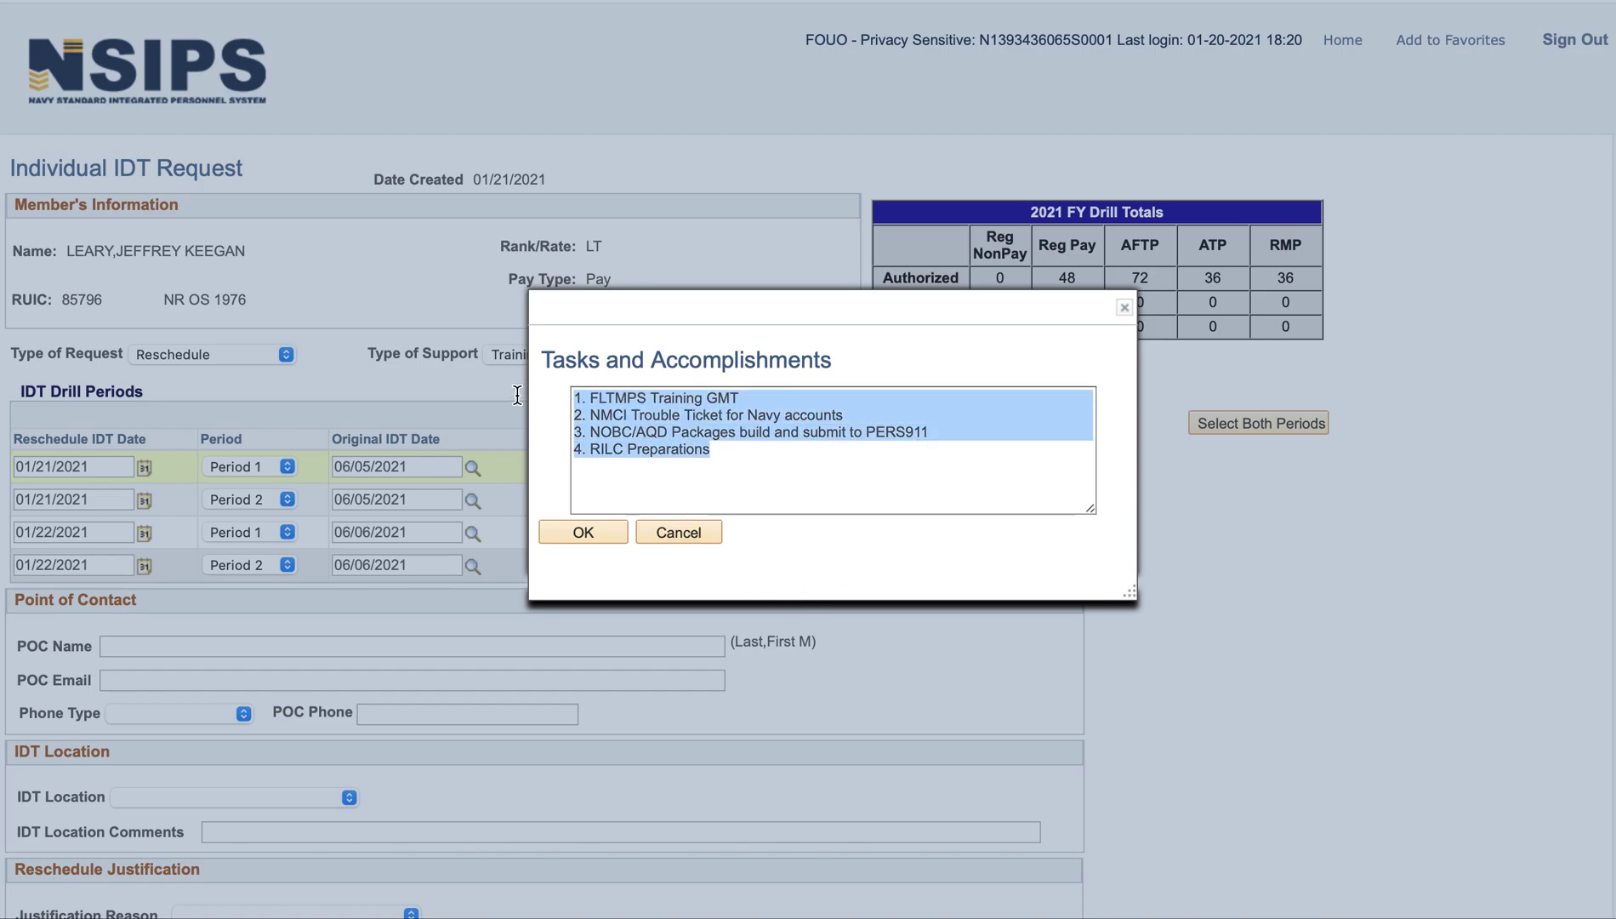
Step: Save row 1's task list and paste the same four tasks into rows 2, 3 and 4
{"action": "left_click", "coordinate": [586, 533]}
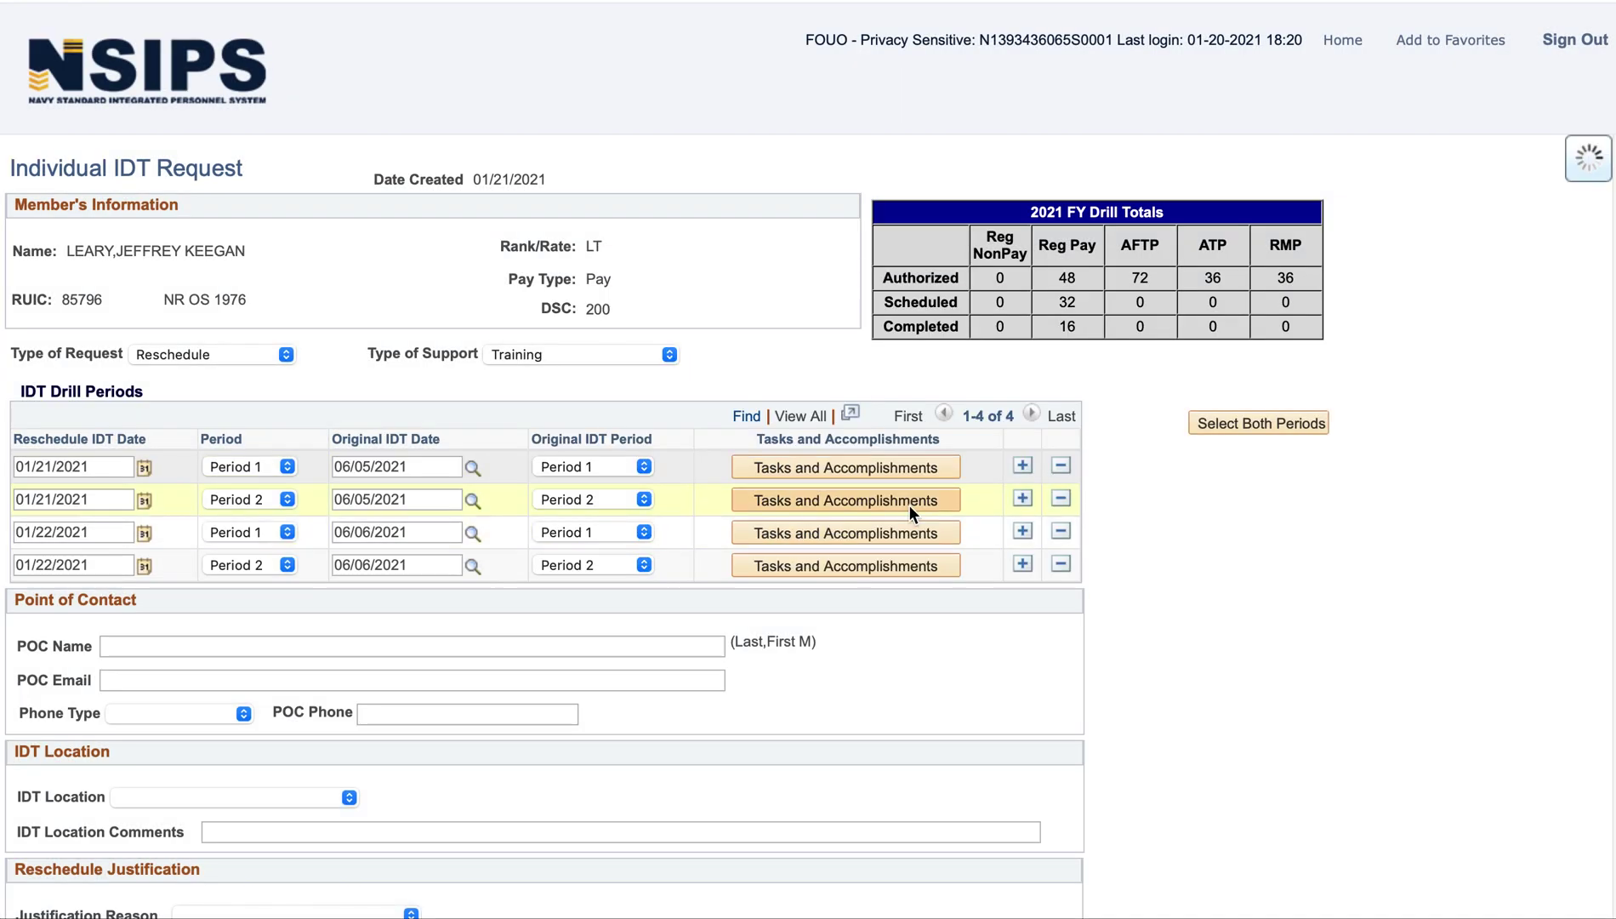
{"action": "left_click", "coordinate": [833, 502]}
{"action": "key", "text": "ctrl+v"}
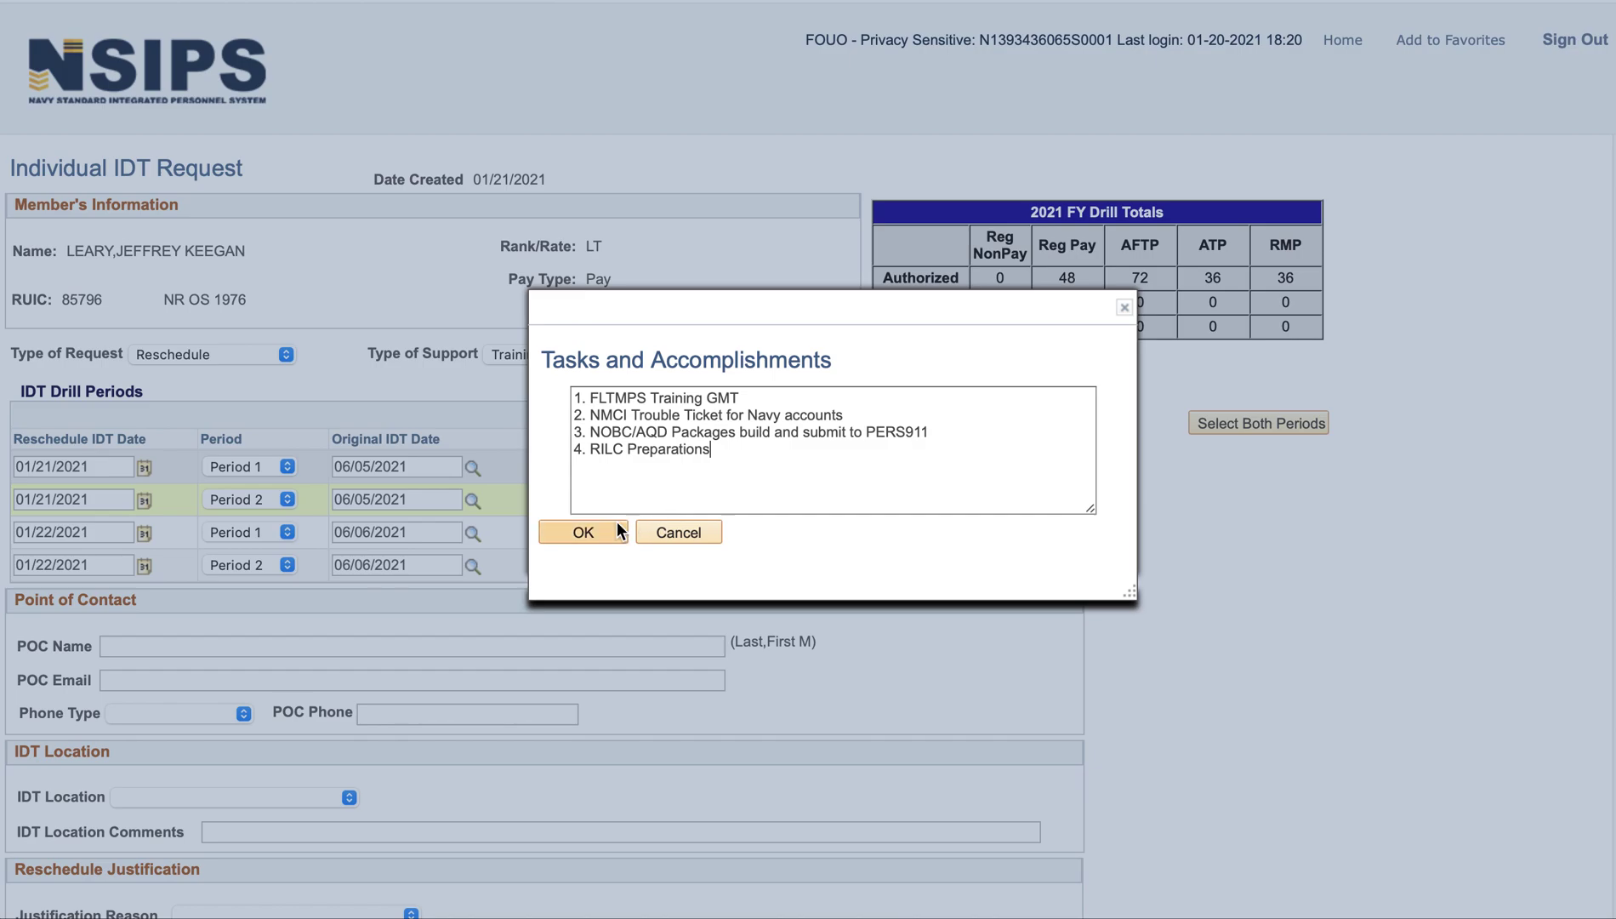
{"action": "left_click", "coordinate": [612, 529]}
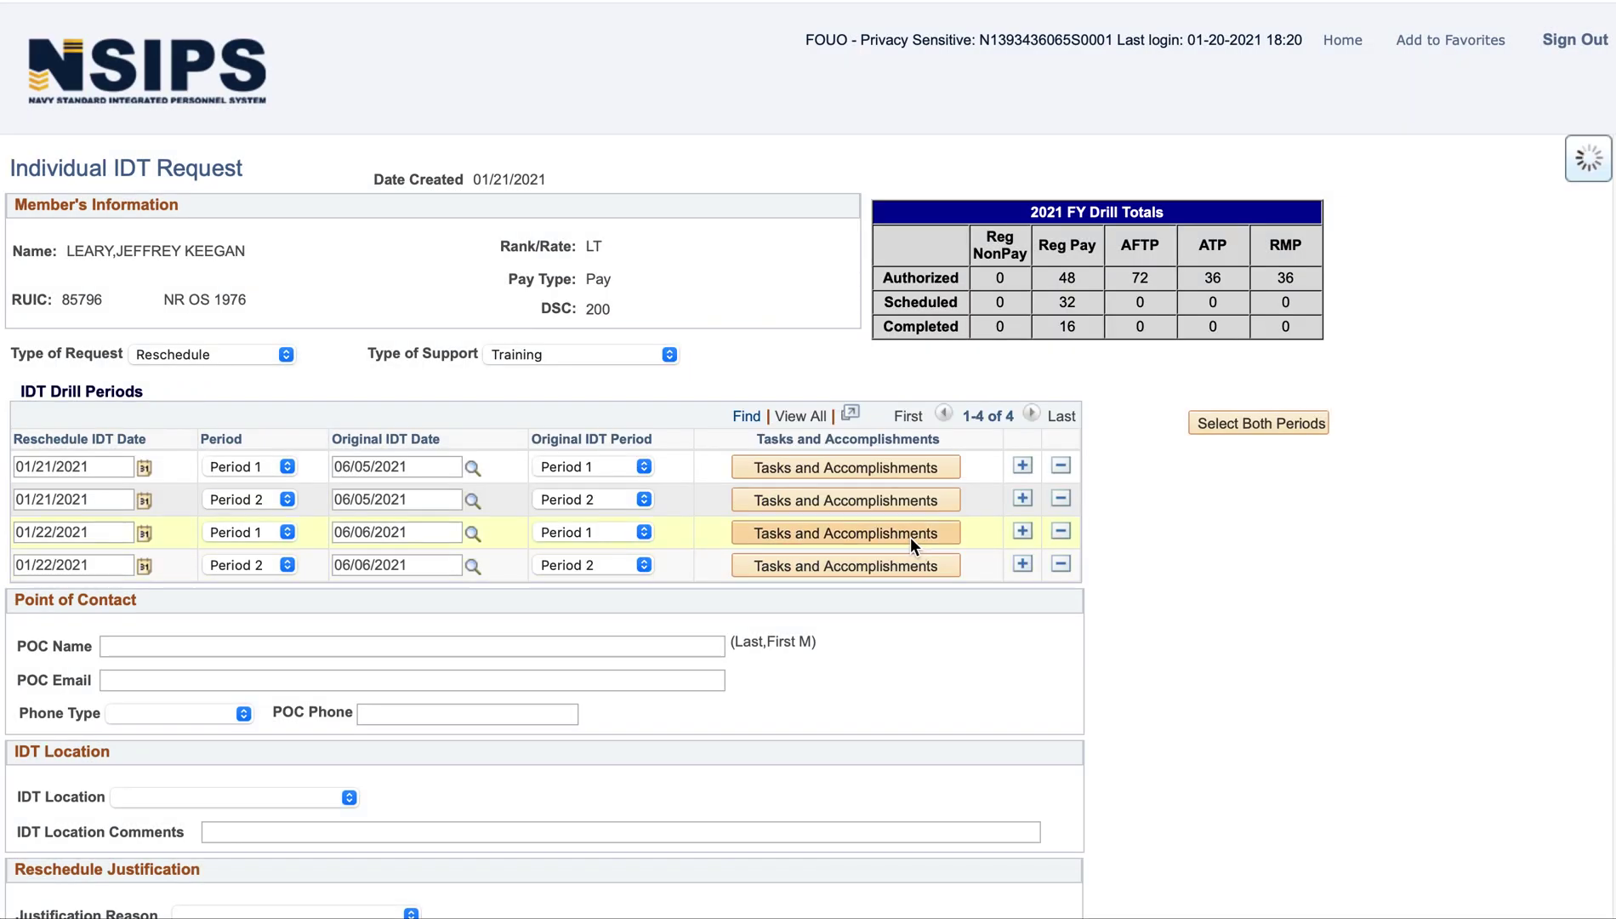
{"action": "key", "text": "ctrl+v"}
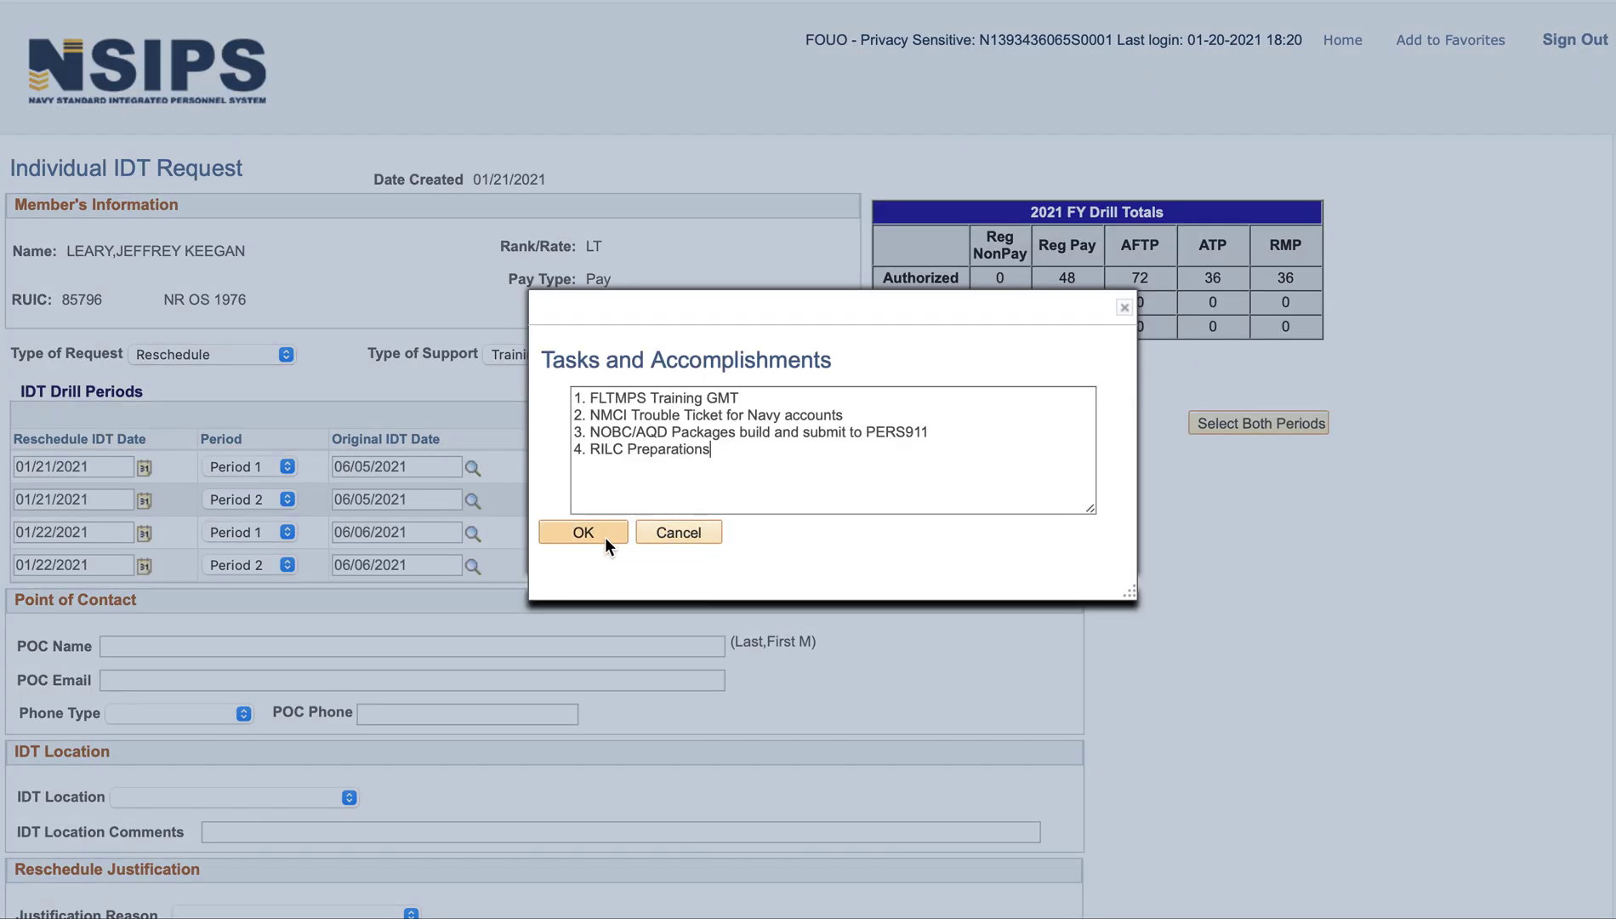
{"action": "left_click", "coordinate": [609, 533]}
{"action": "left_click", "coordinate": [856, 558]}
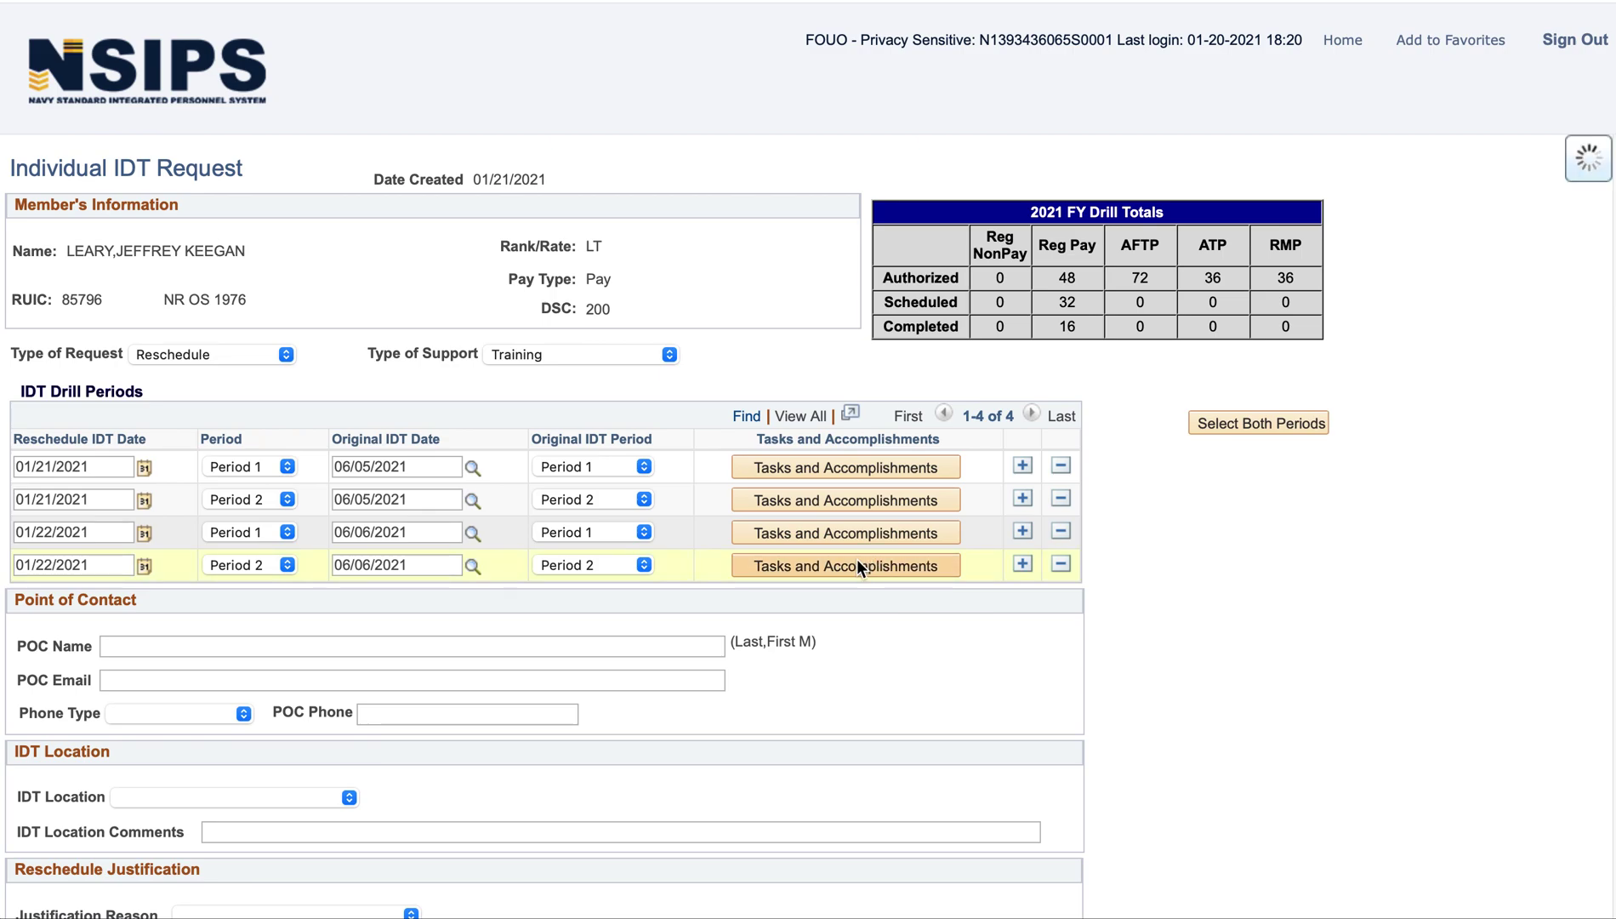
{"action": "key", "text": "ctrl+v"}
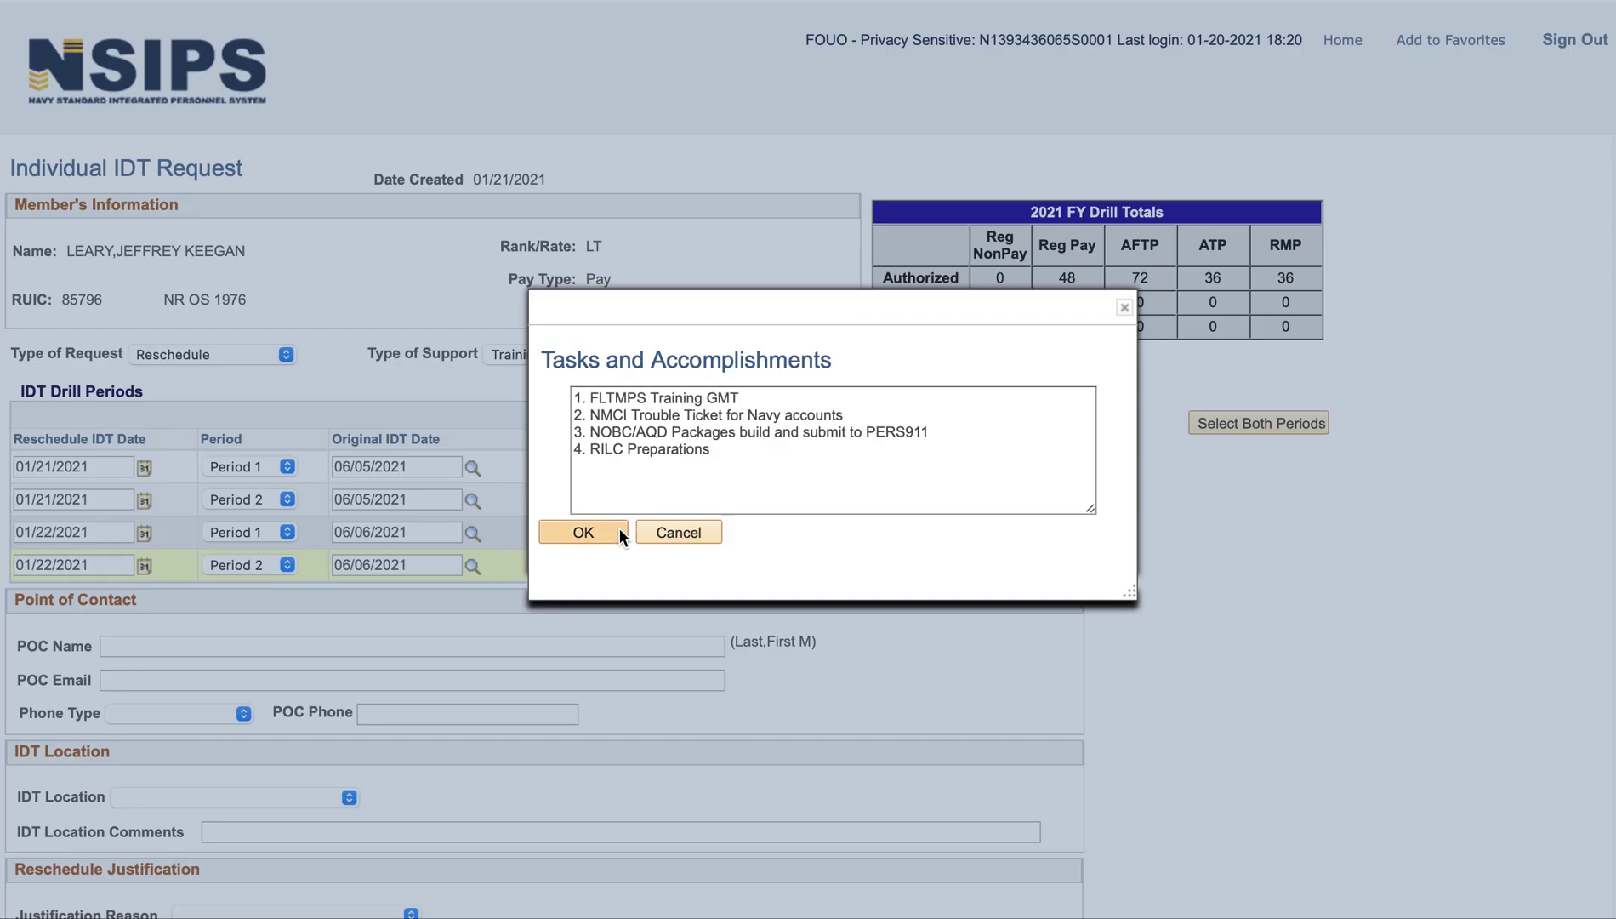
{"action": "left_click", "coordinate": [617, 531]}
Step: Choose Navy Requirements as the justification reason with the comment 'Short fused taskers'
{"action": "scroll", "coordinate": [1267, 577], "scroll_direction": "down", "scroll_amount": 5}
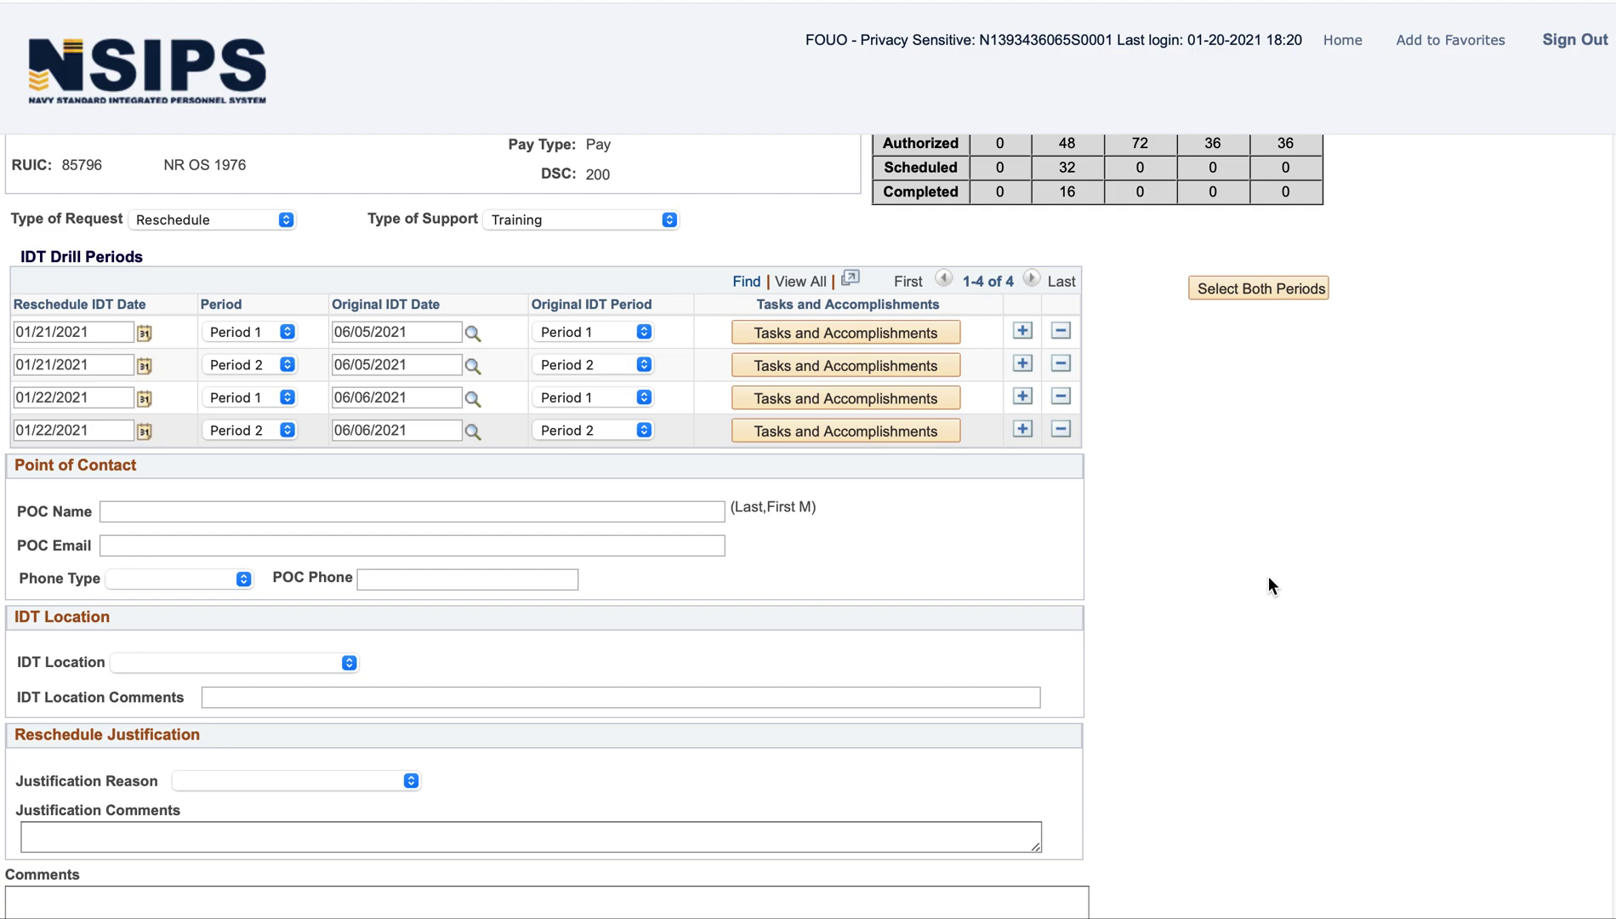
{"action": "scroll", "coordinate": [1267, 574], "scroll_direction": "down", "scroll_amount": 2}
{"action": "left_click", "coordinate": [213, 393]}
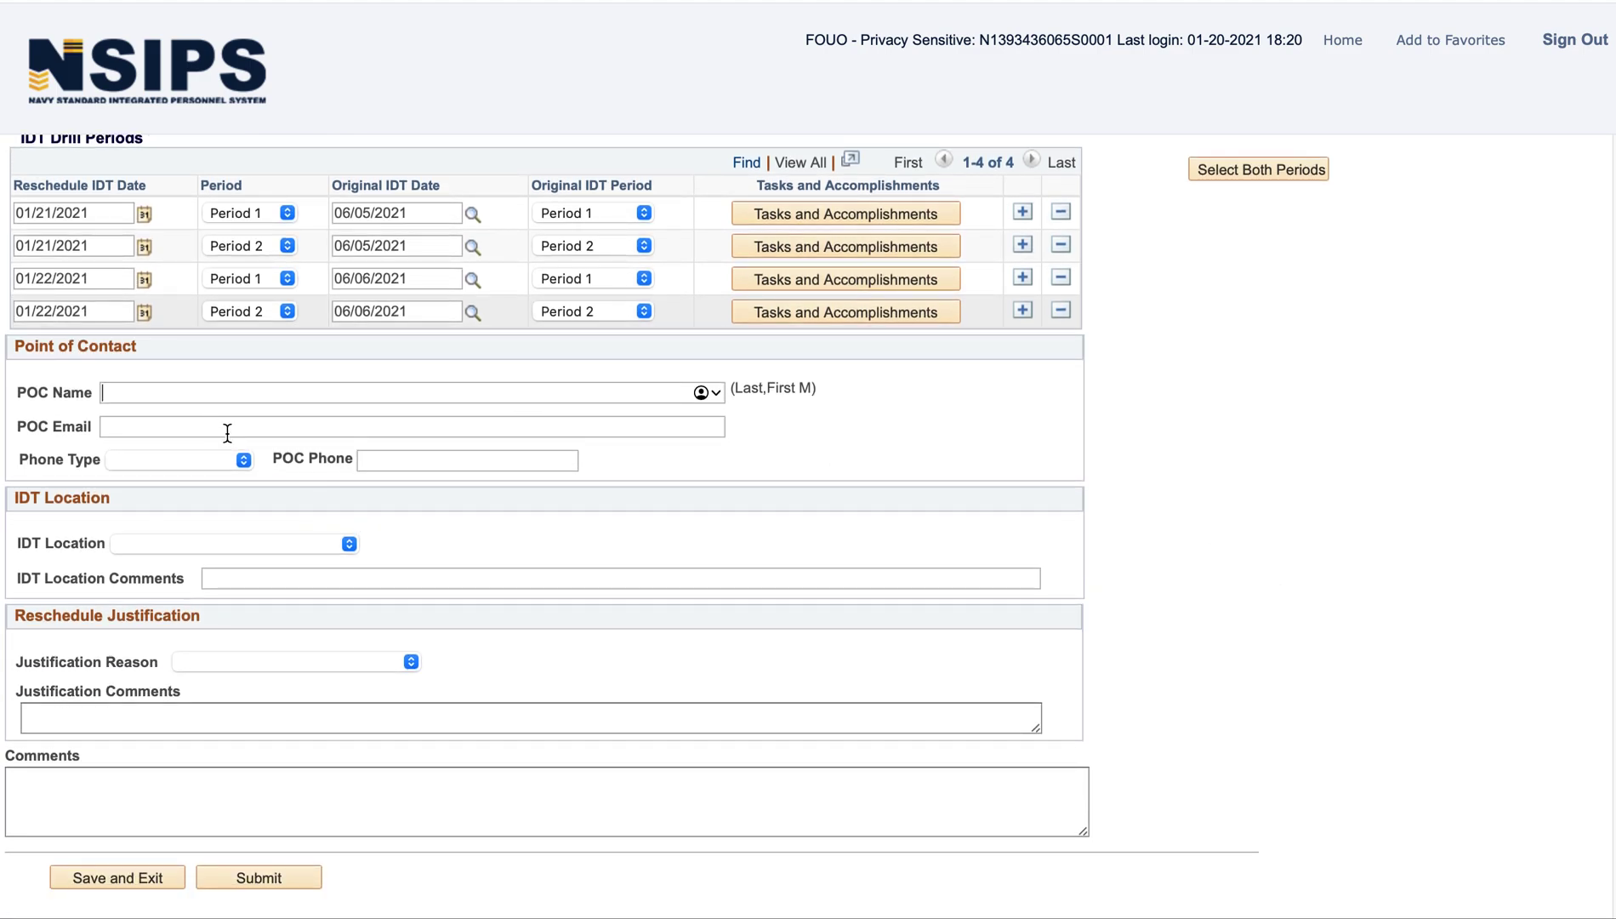
{"action": "left_click", "coordinate": [203, 421]}
{"action": "left_click", "coordinate": [184, 656]}
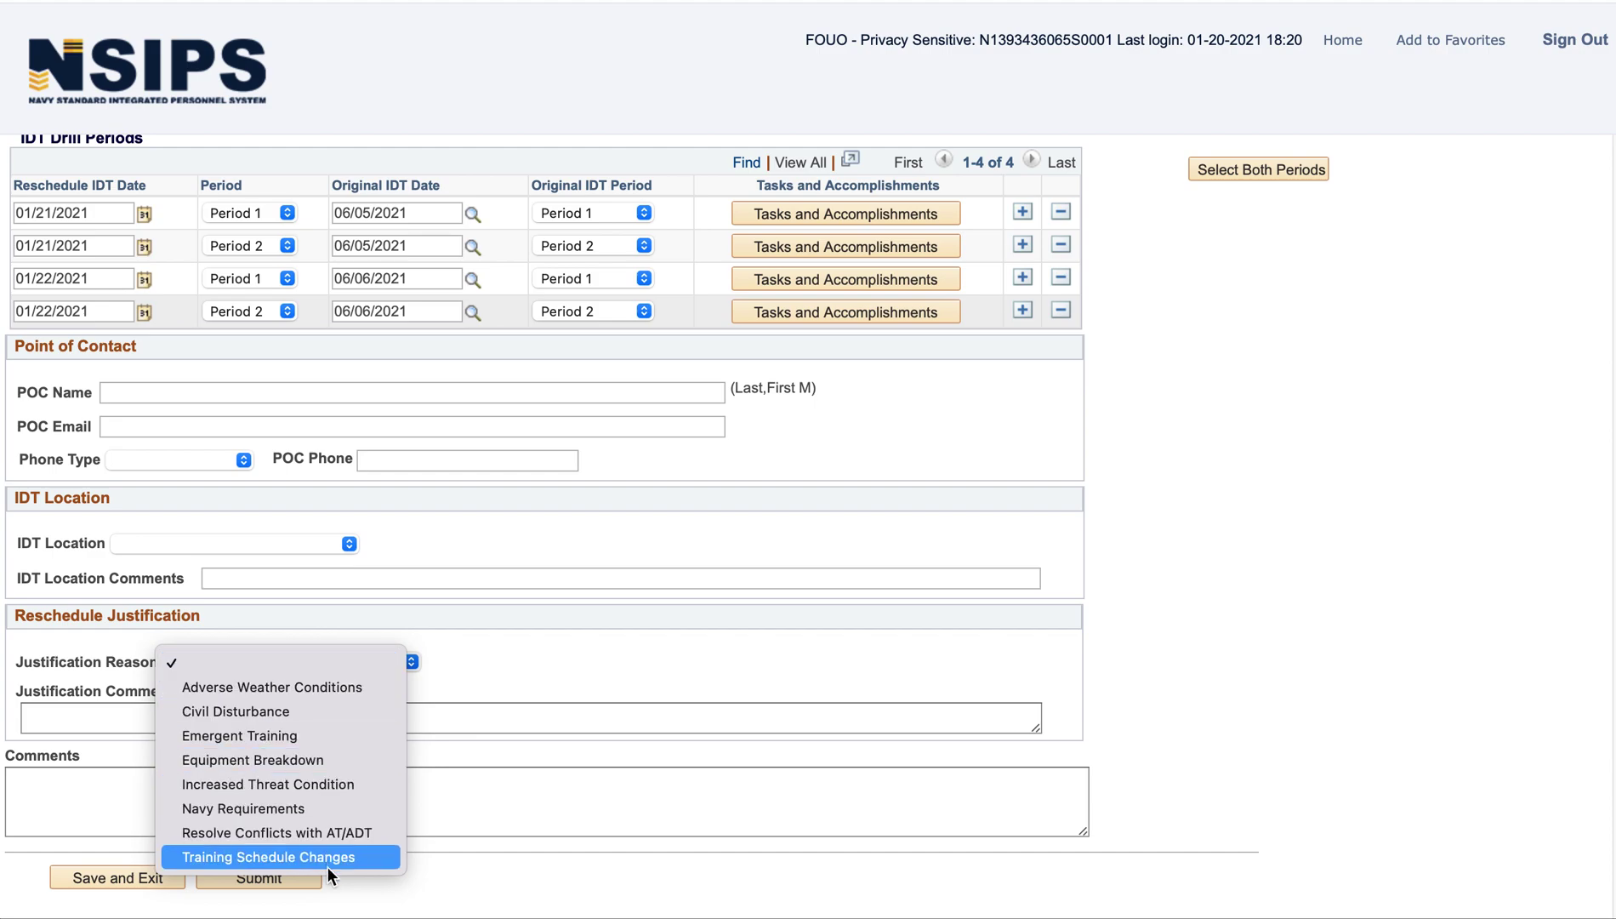
{"action": "left_click", "coordinate": [317, 809]}
{"action": "left_click", "coordinate": [245, 728]}
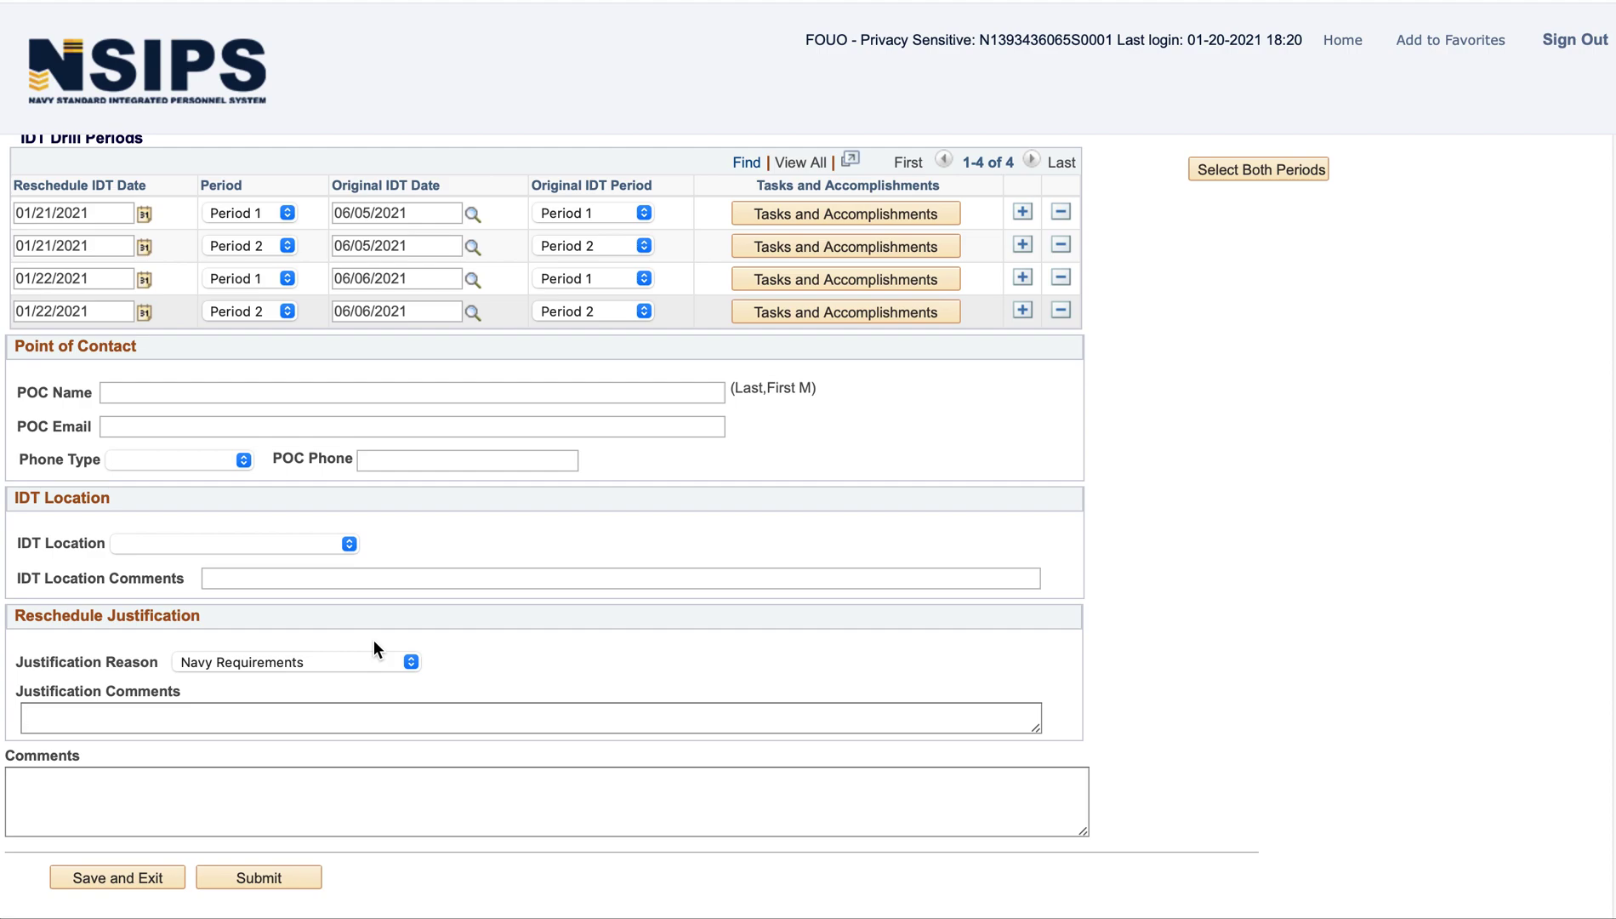
{"action": "type", "text": "Short fused taskers"}
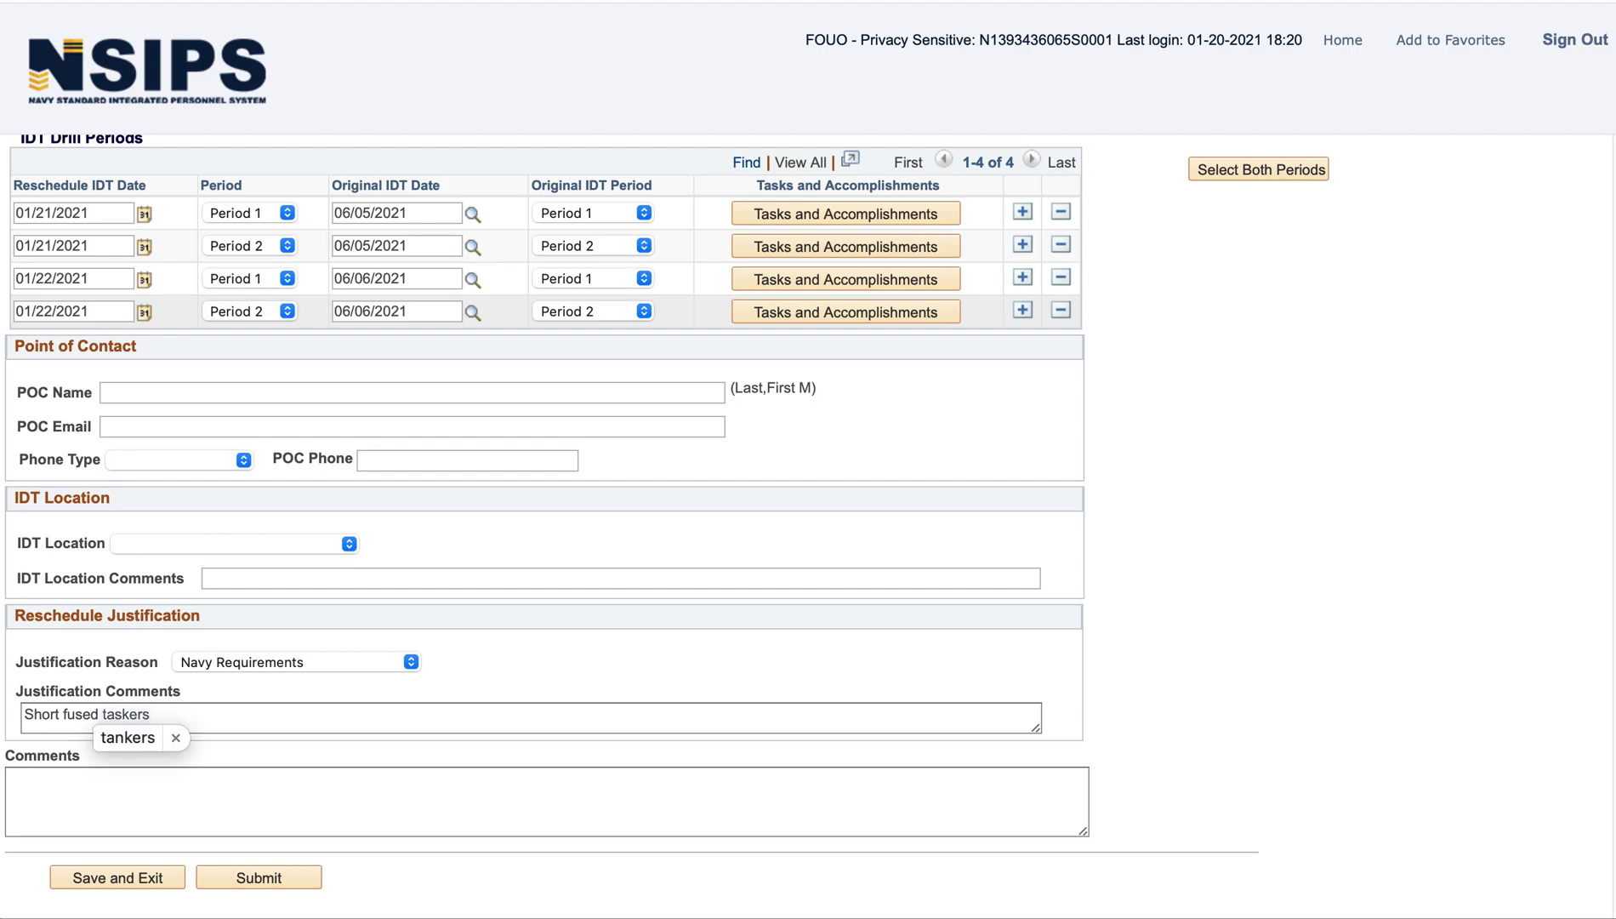
{"action": "key", "text": "Escape"}
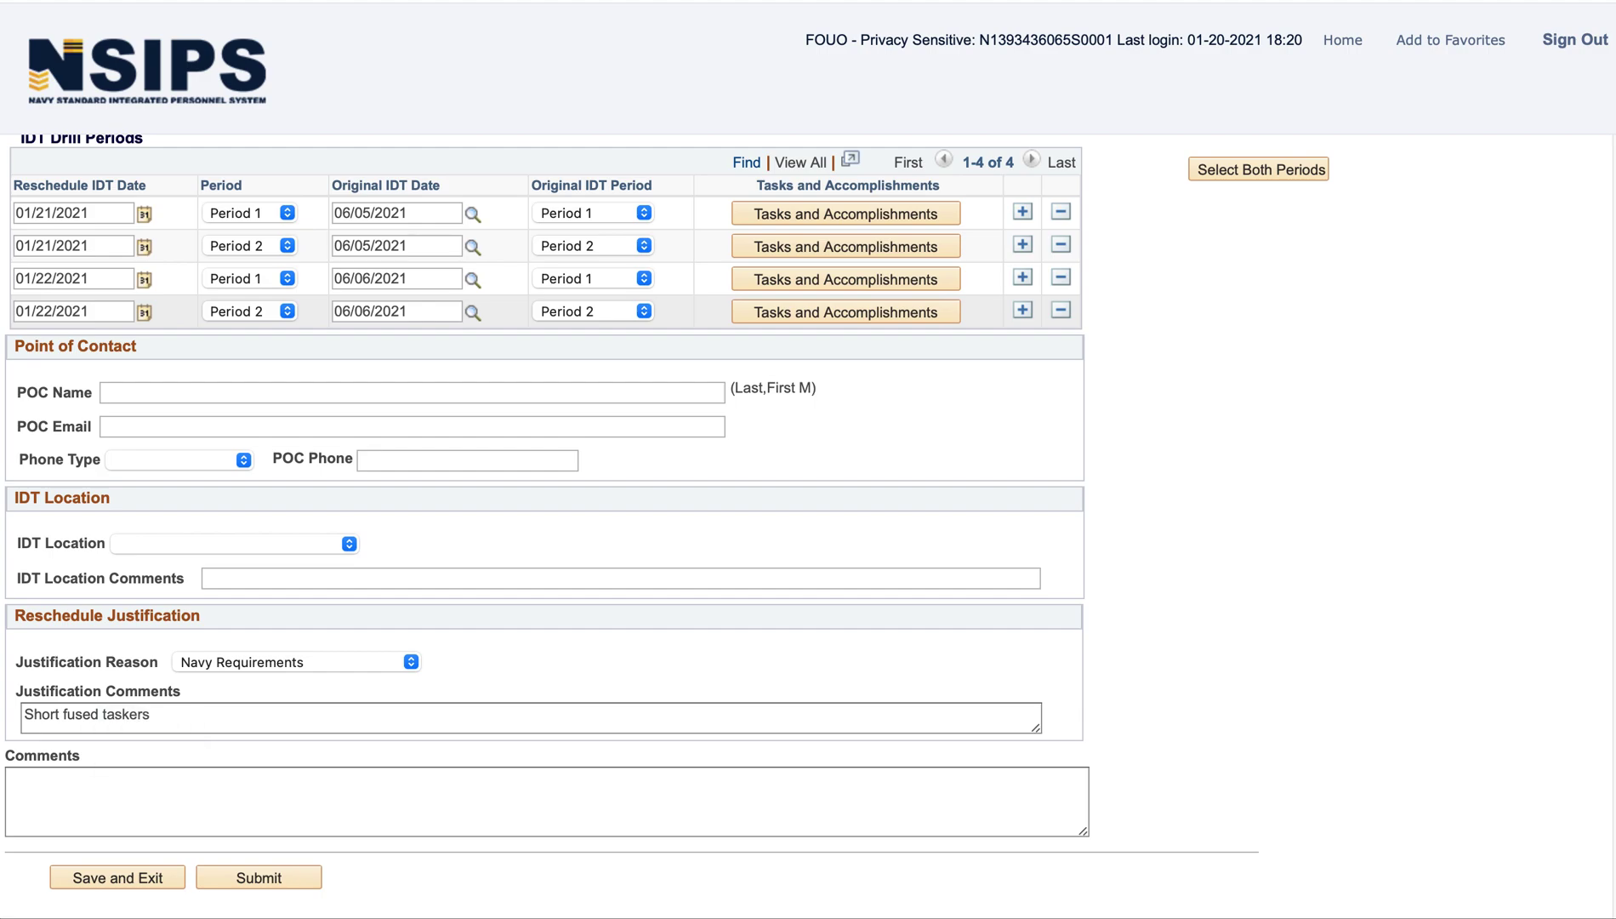
Step: Choose Telecommuting as the IDT location, commenting 'Telework package submitted 17JAN2020. COVID19'
{"action": "left_click", "coordinate": [308, 543]}
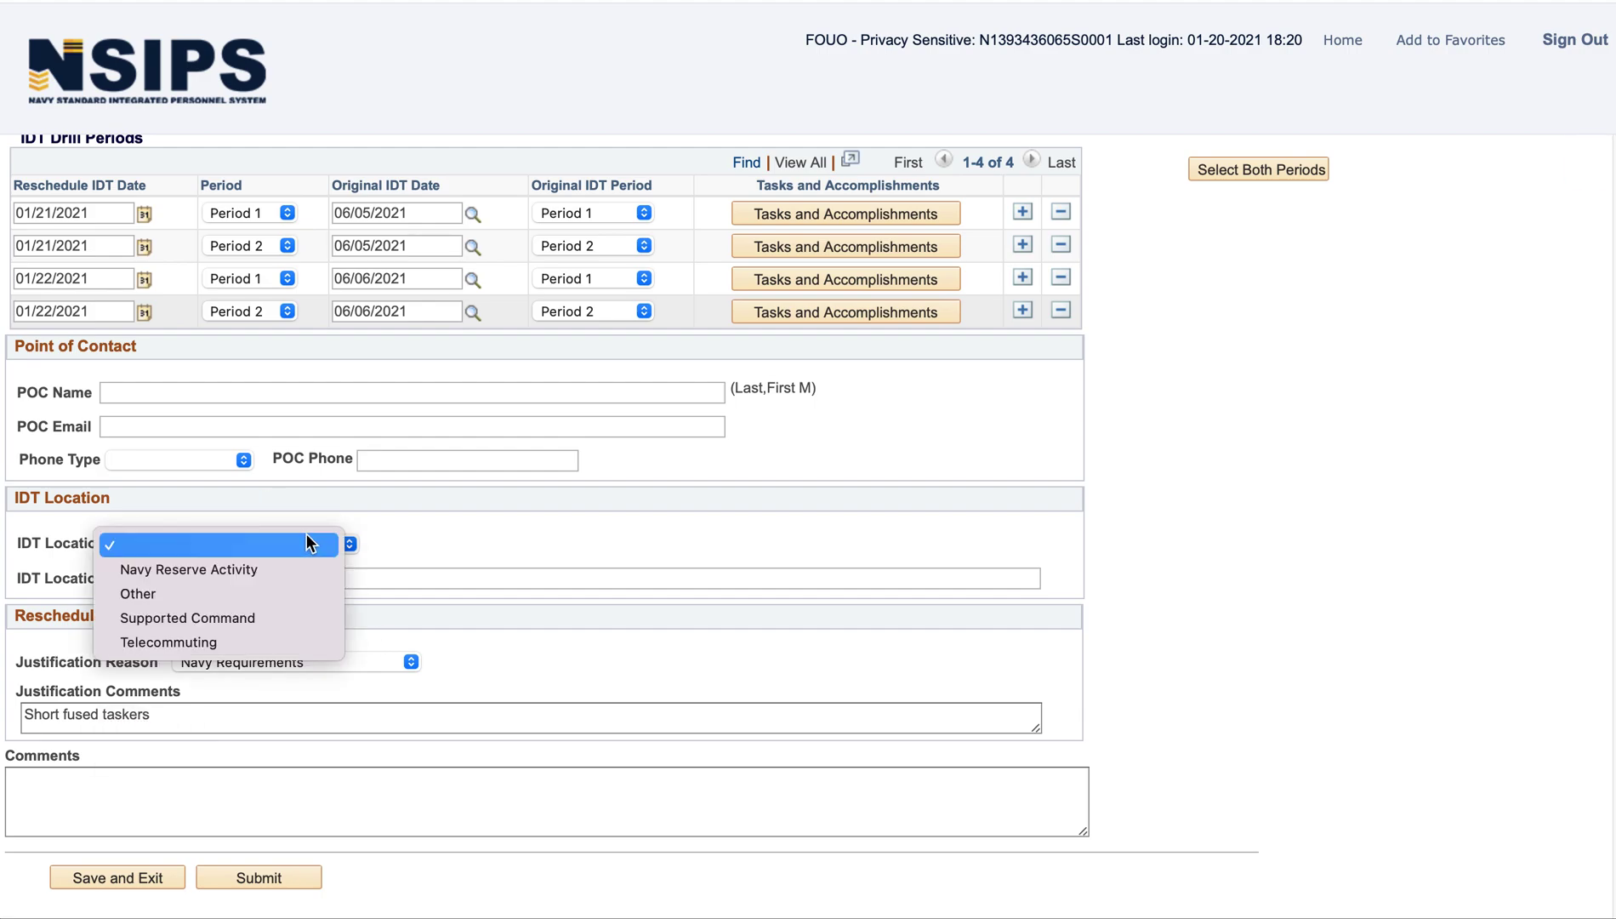
{"action": "left_click", "coordinate": [247, 639]}
{"action": "left_click", "coordinate": [236, 583]}
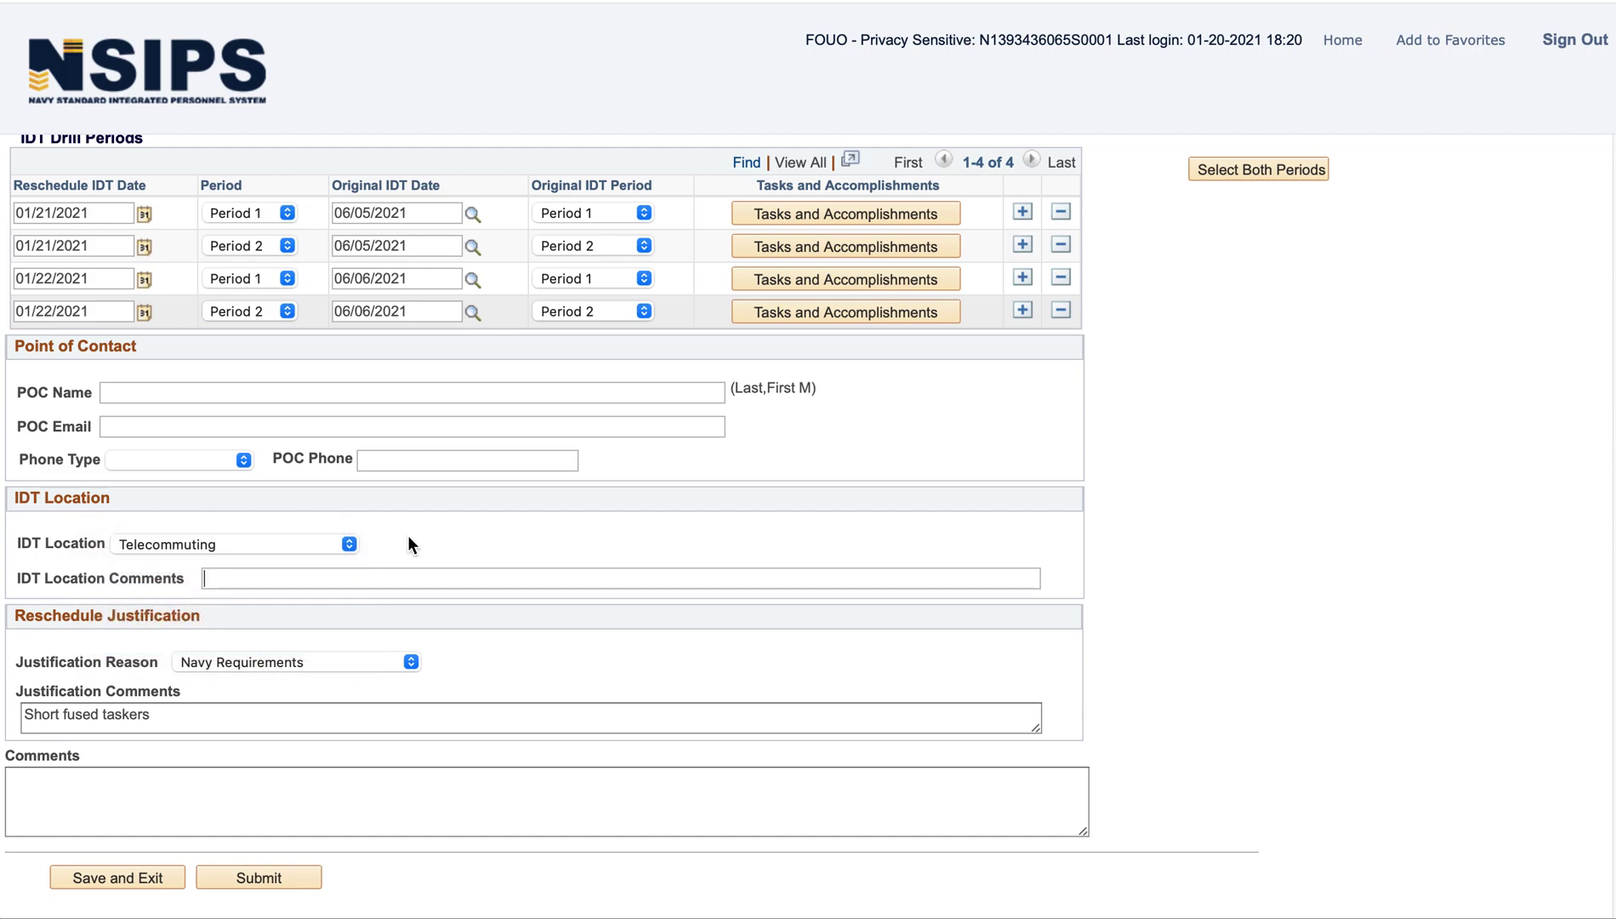
{"action": "type", "text": "Telework package submitte"}
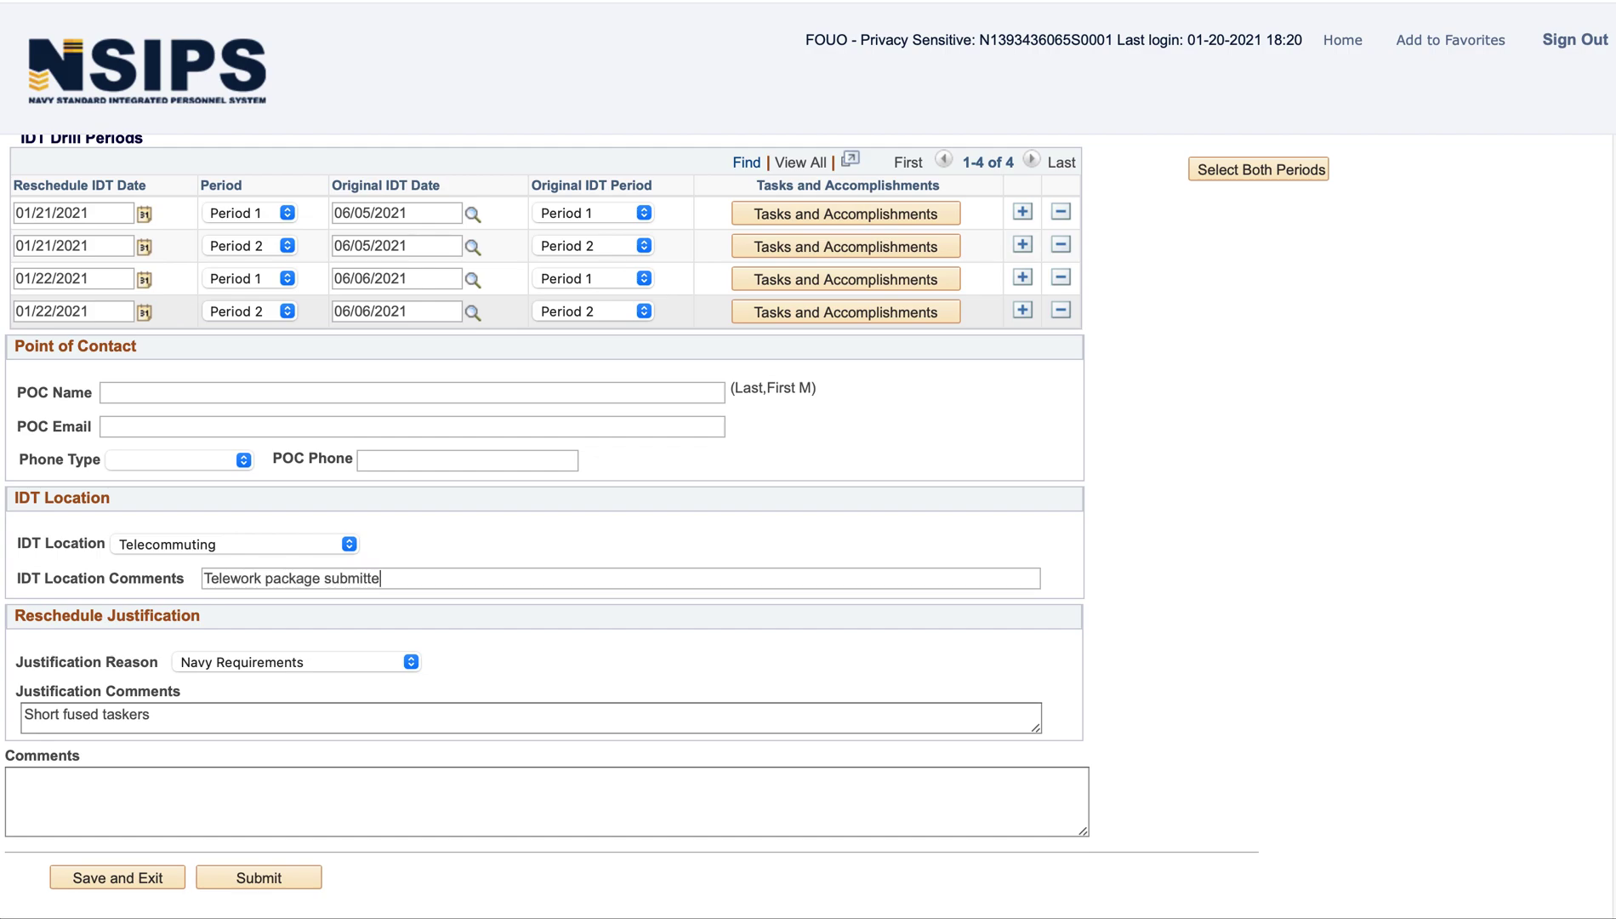
{"action": "type", "text": "d"}
{"action": "type", "text": "17JAN2020.  Workin"}
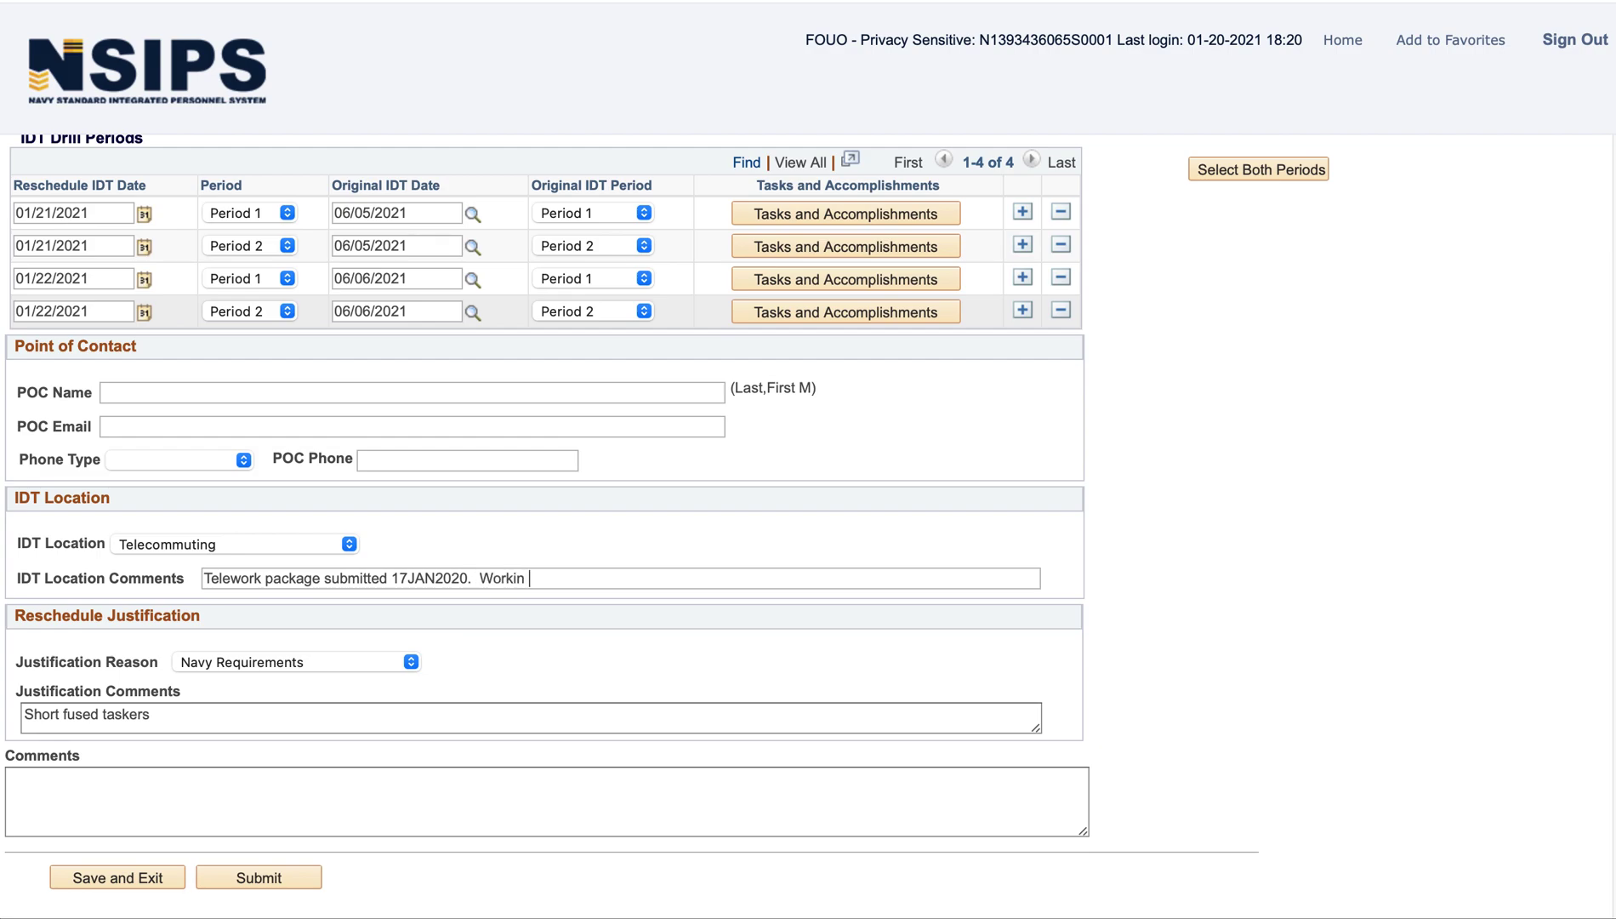
{"action": "key", "text": "BackSpace"}
{"action": "key", "text": "BackSpace"}
{"action": "key", "text": "BackSpace"}
{"action": "key", "text": "BackSpace"}
{"action": "key", "text": "BackSpace"}
{"action": "key", "text": "BackSpace"}
{"action": "type", "text": "Telework du"}
{"action": "key", "text": "BackSpace"}
{"action": "key", "text": "BackSpace"}
{"action": "key", "text": "BackSpace"}
{"action": "key", "text": "BackSpace"}
{"action": "key", "text": "BackSpace"}
{"action": "key", "text": "BackSpace"}
{"action": "key", "text": "BackSpace"}
{"action": "key", "text": "BackSpace"}
{"action": "key", "text": "BackSpace"}
{"action": "key", "text": "BackSpace"}
{"action": "key", "text": "BackSpace"}
{"action": "type", "text": "COVID19"}
{"action": "left_click", "coordinate": [246, 391]}
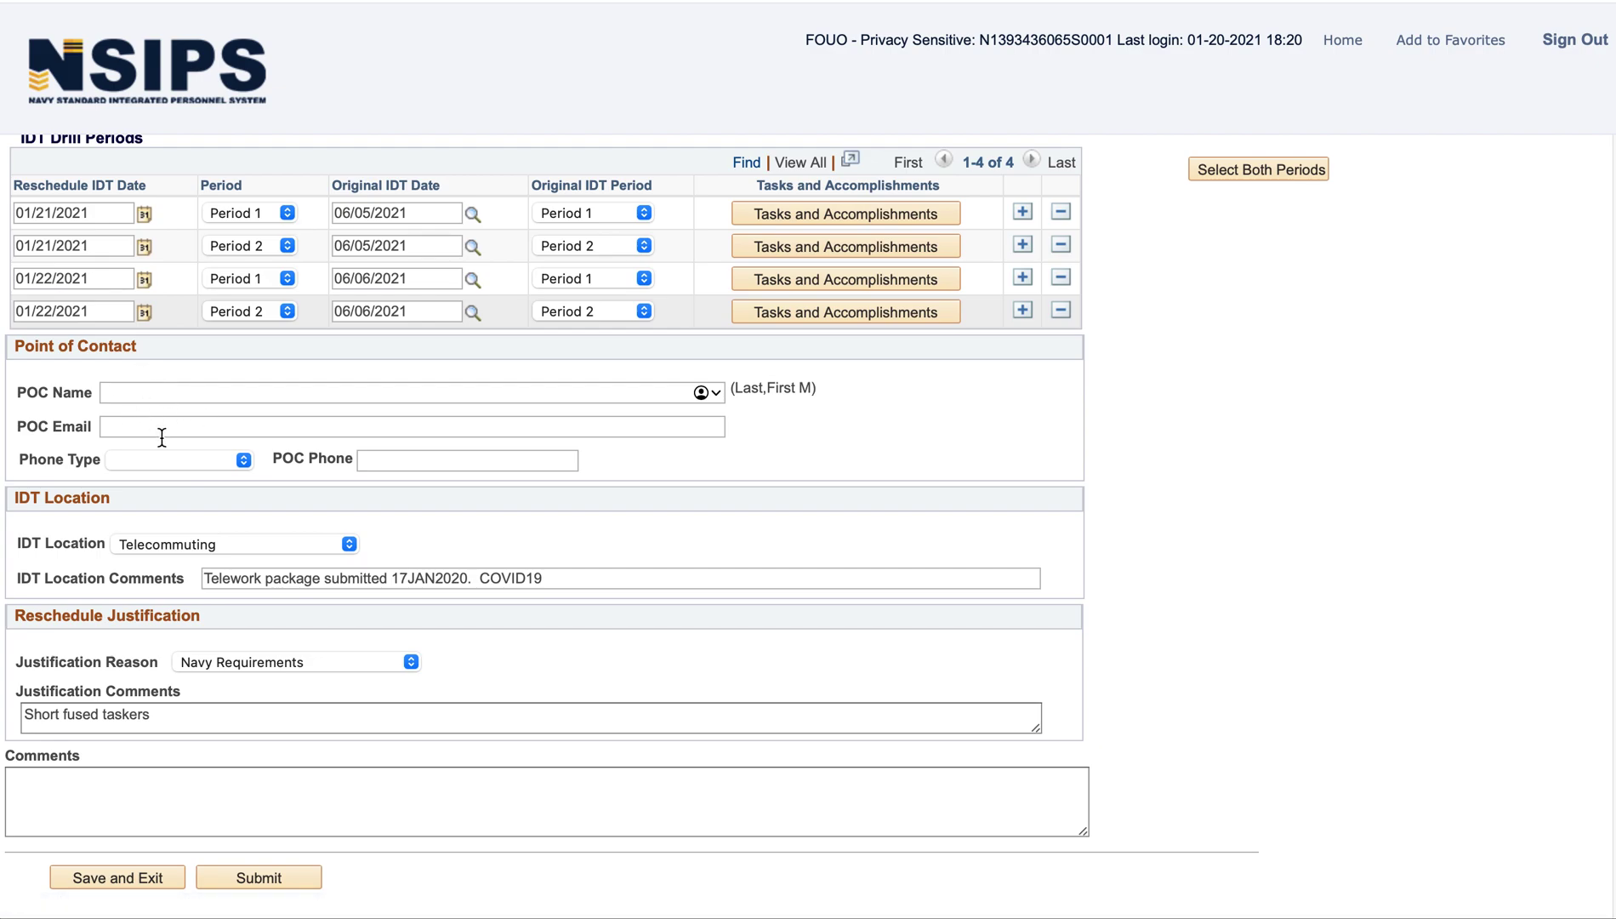